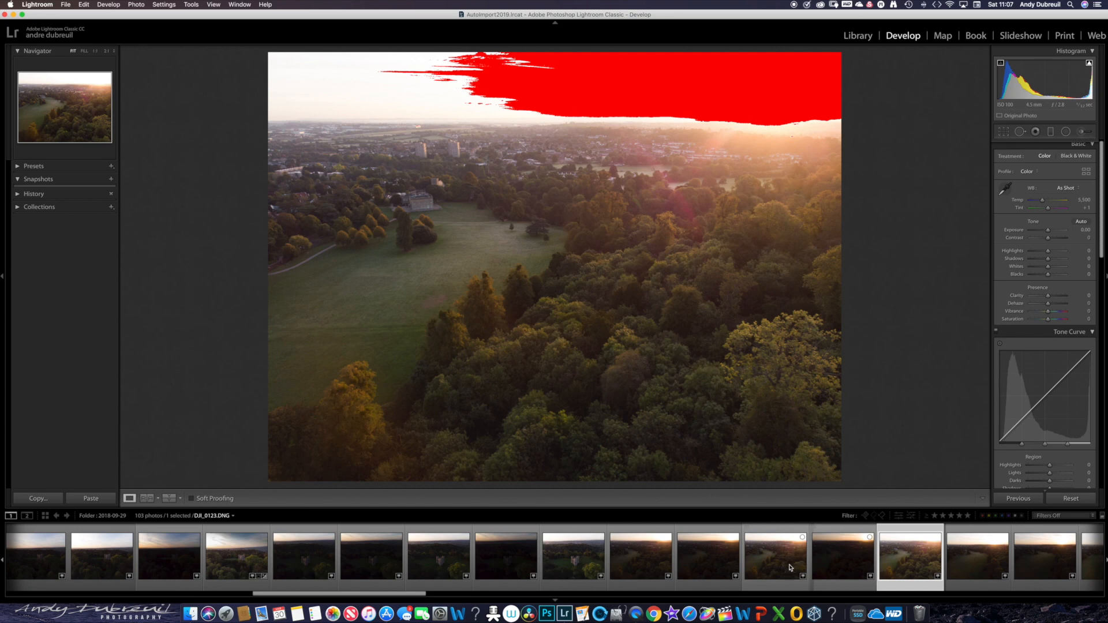
- Reorder the filmstrip so the darkest park photo precedes the medium exposure, and compare the bracketed shots
left_click(790, 568)
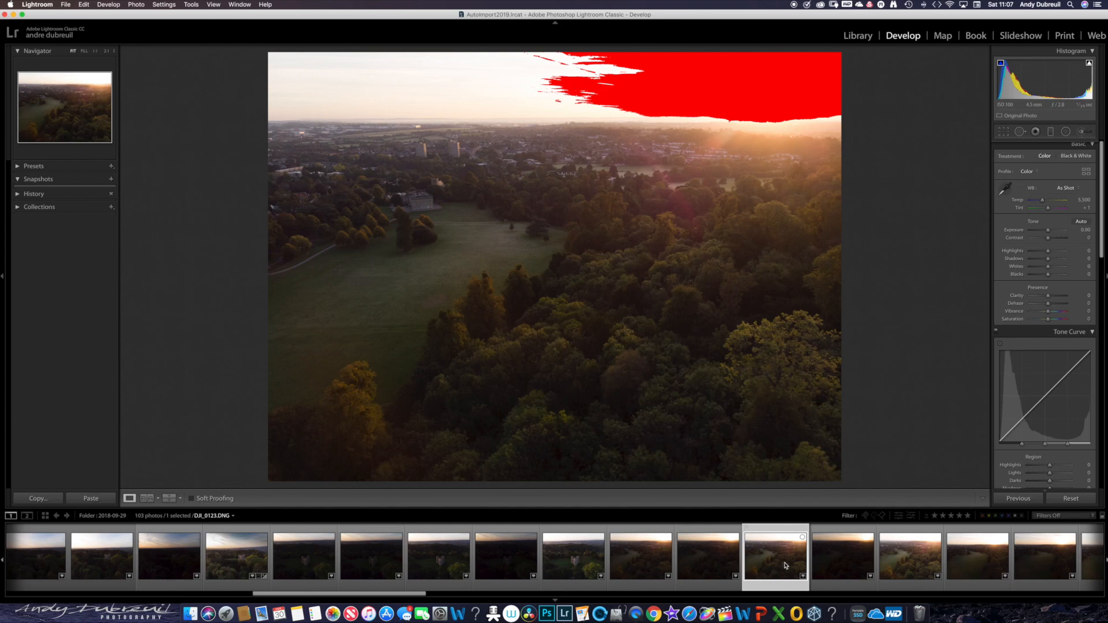
left_click_drag(782, 564, 867, 560)
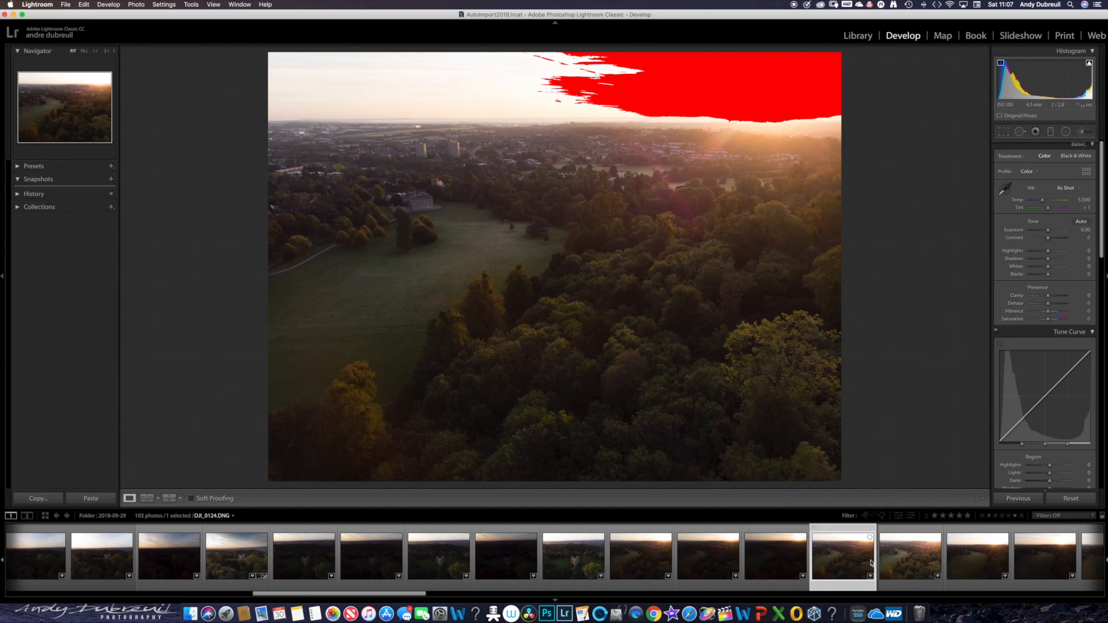
left_click(910, 568)
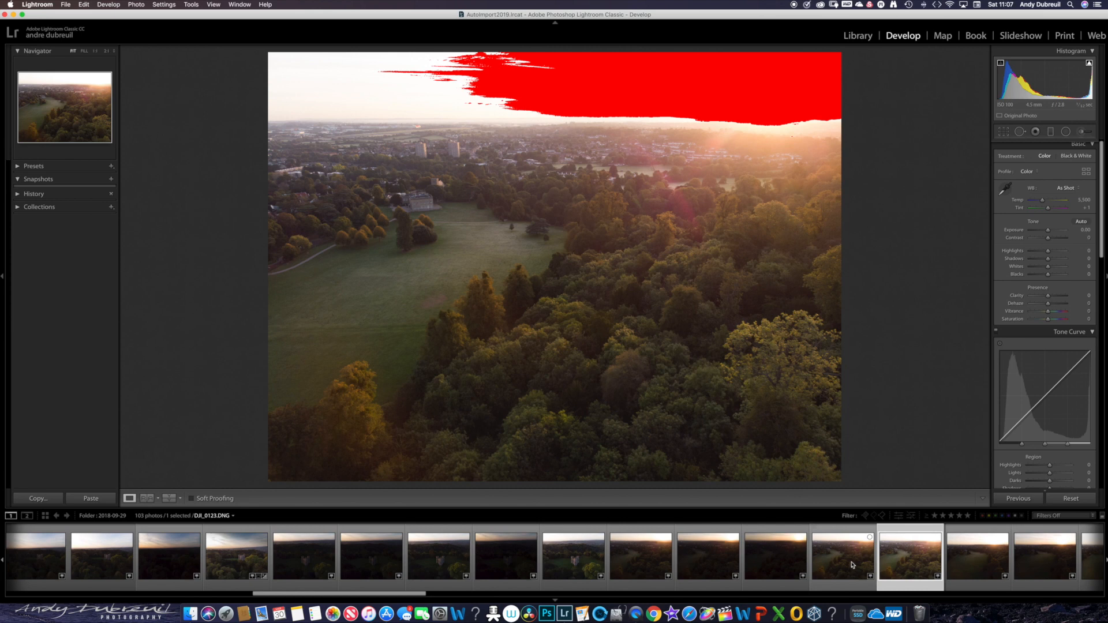
left_click(852, 565)
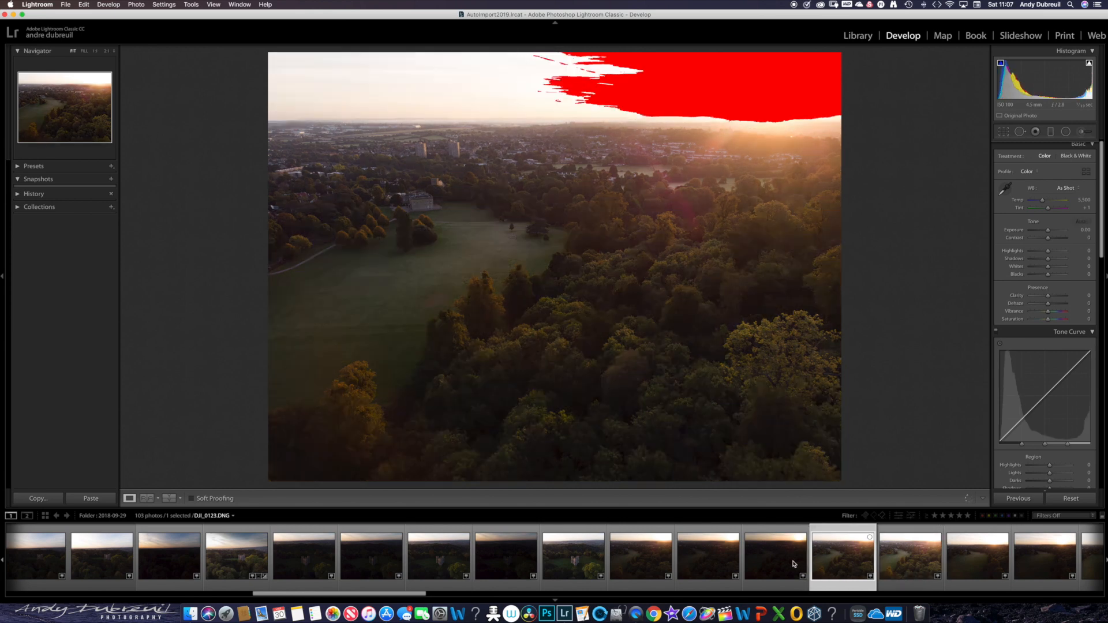
- Select the three bracketed park photos from darkest to brightest and start an HDR photo merge
left_click(792, 564)
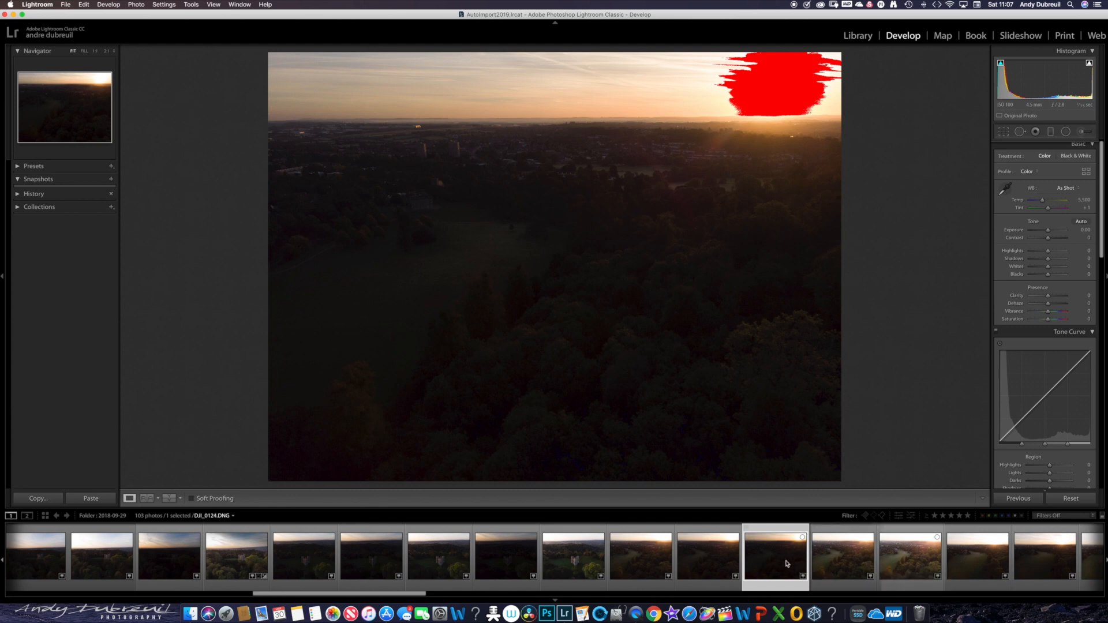
key("shift")
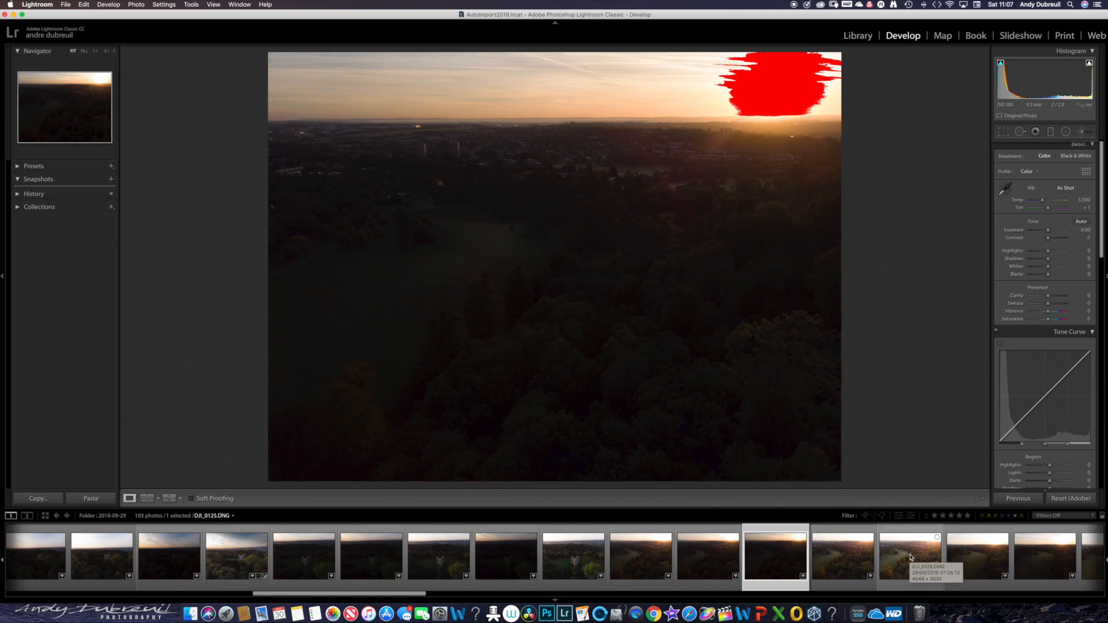
left_click(910, 557, "shift")
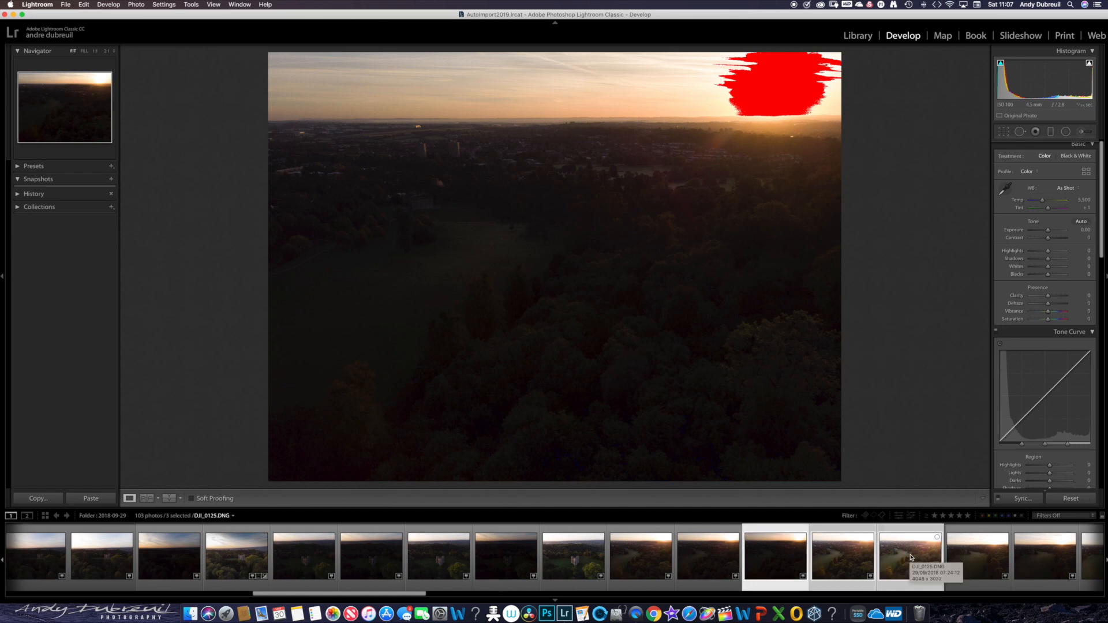
right_click(910, 557)
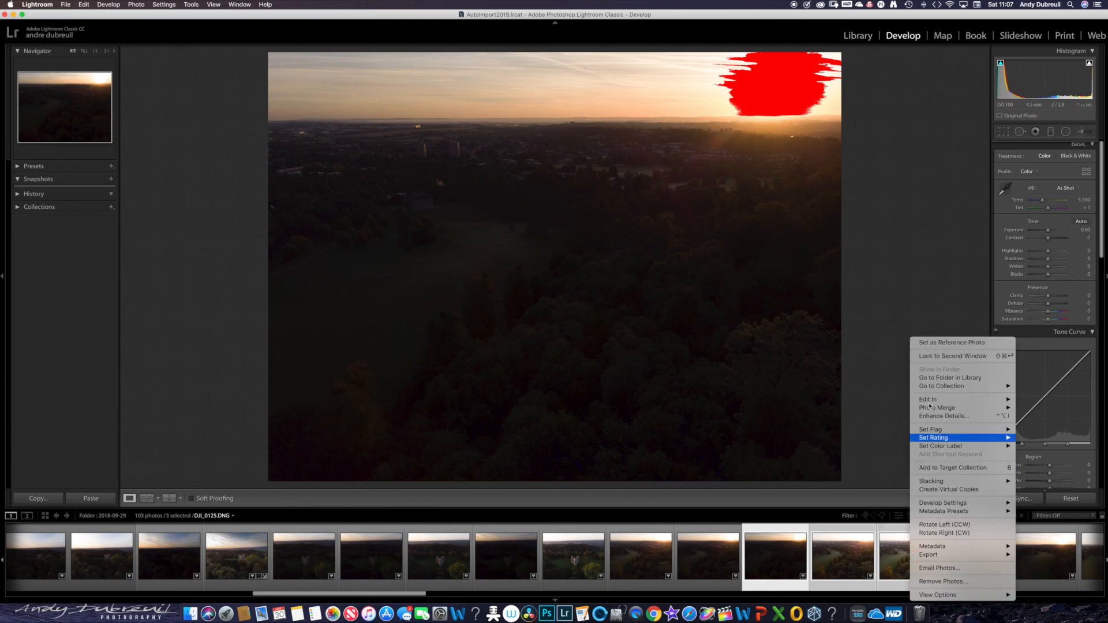
mouse_move(928, 399)
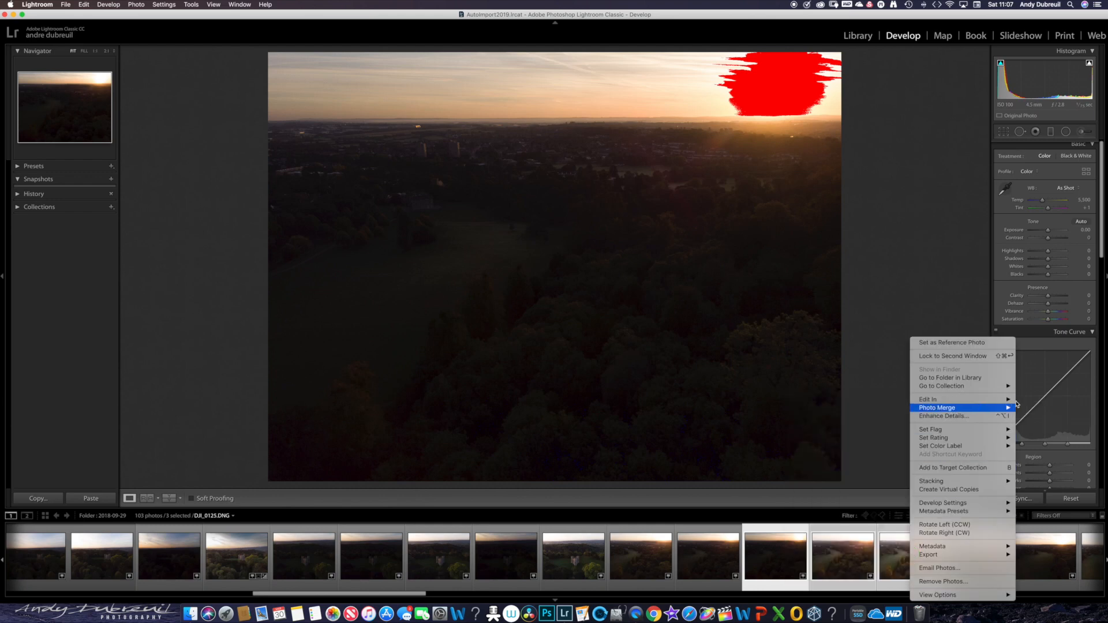
mouse_move(1009, 408)
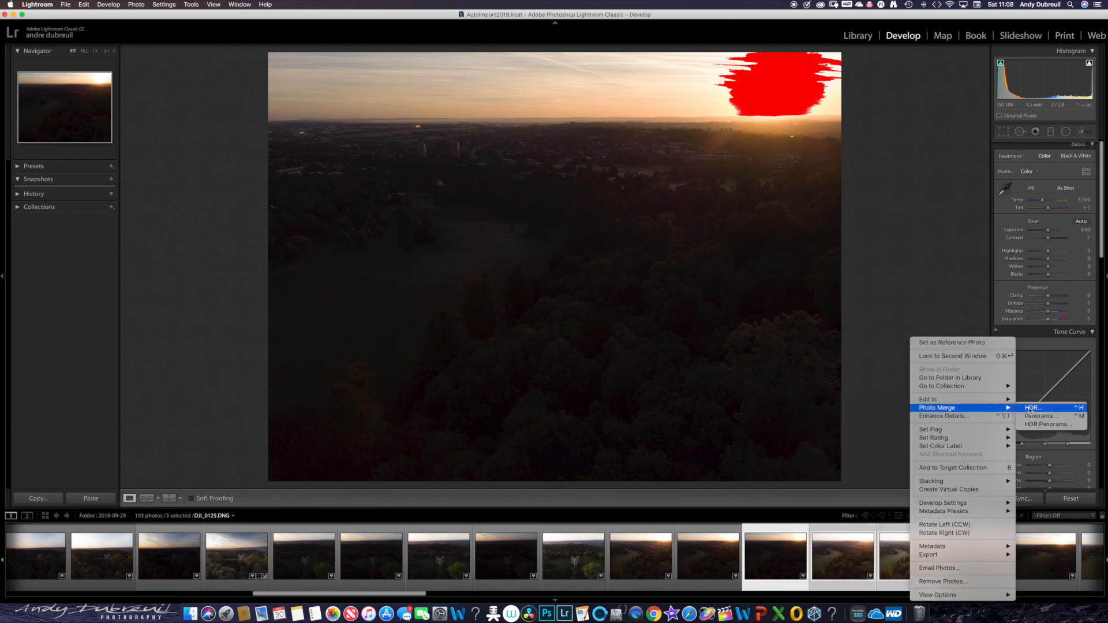
left_click(1029, 409)
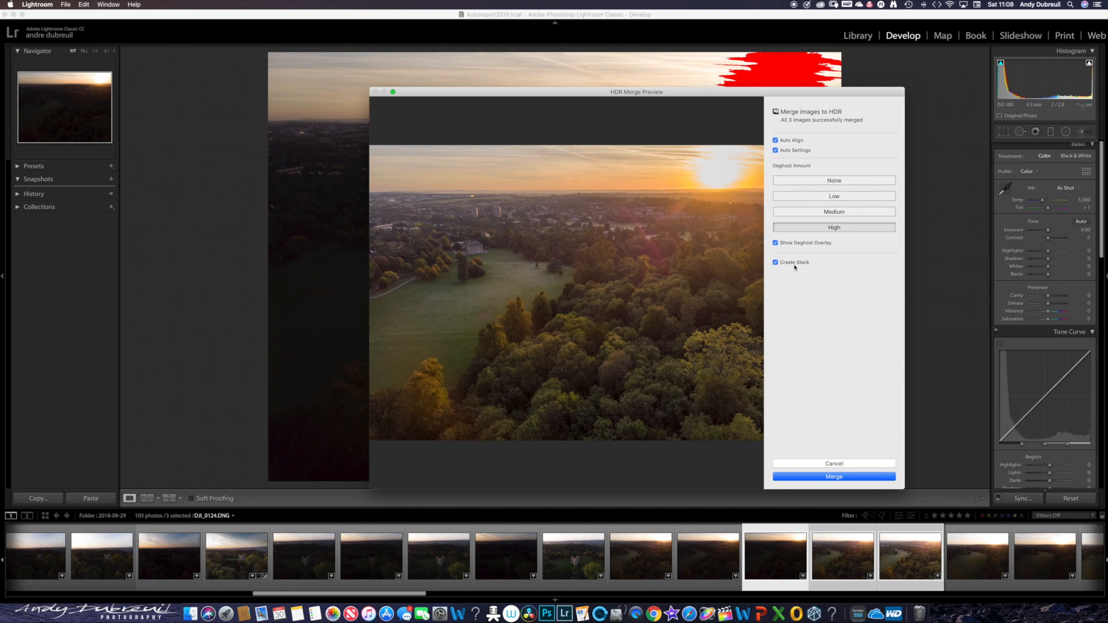
- Preview the None, Low and Medium deghost amounts, settle on Low, and merge the photos to HDR
left_click(807, 181)
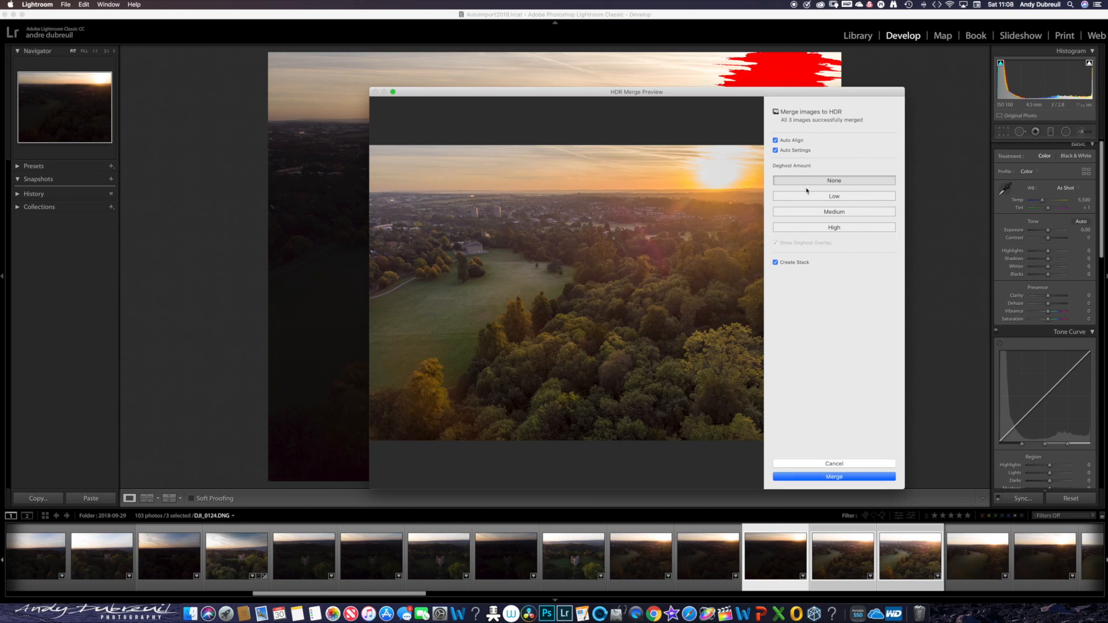
left_click(807, 197)
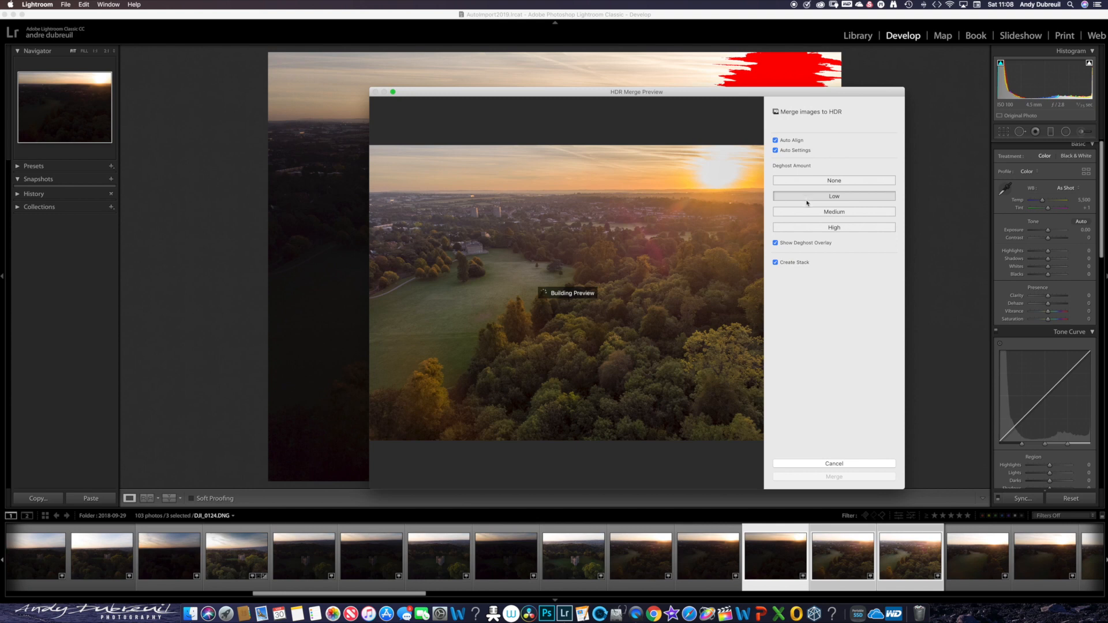
left_click(810, 213)
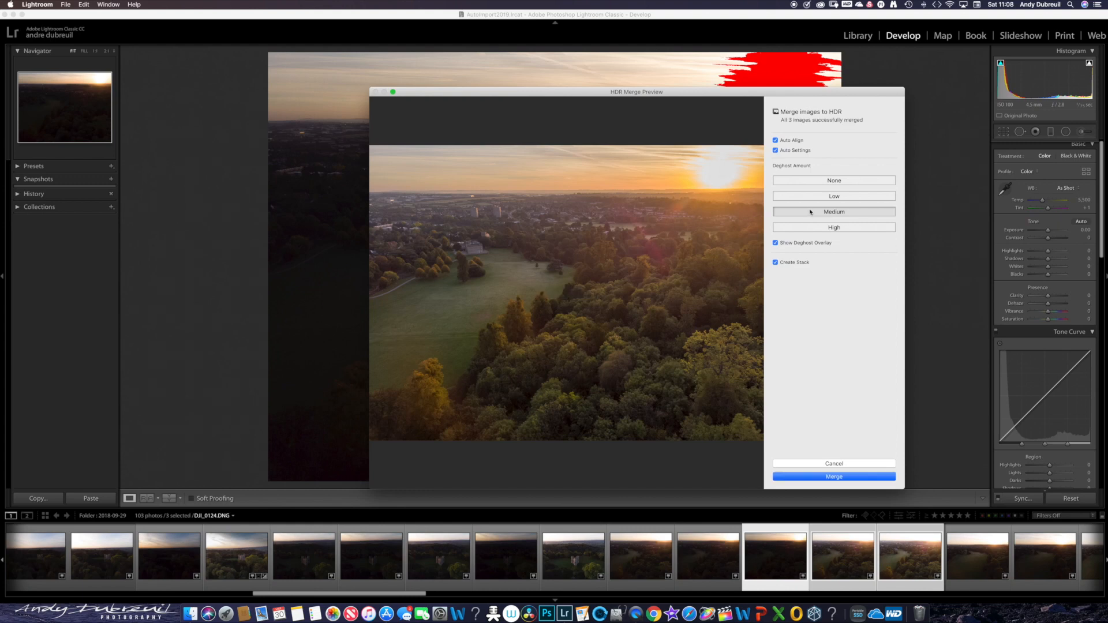
left_click(804, 197)
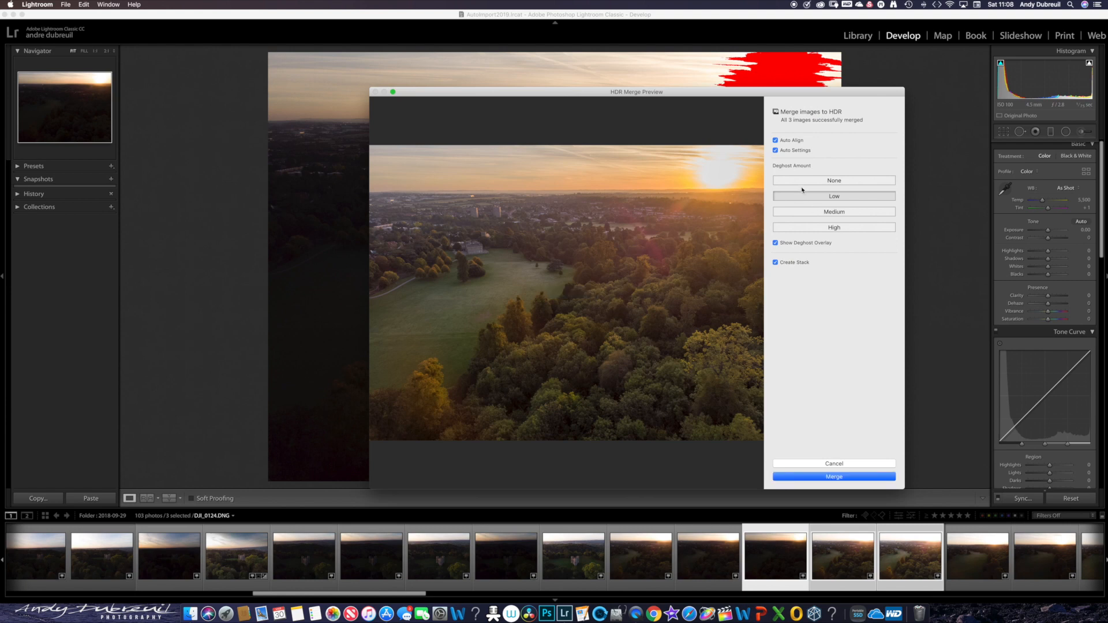
left_click(801, 184)
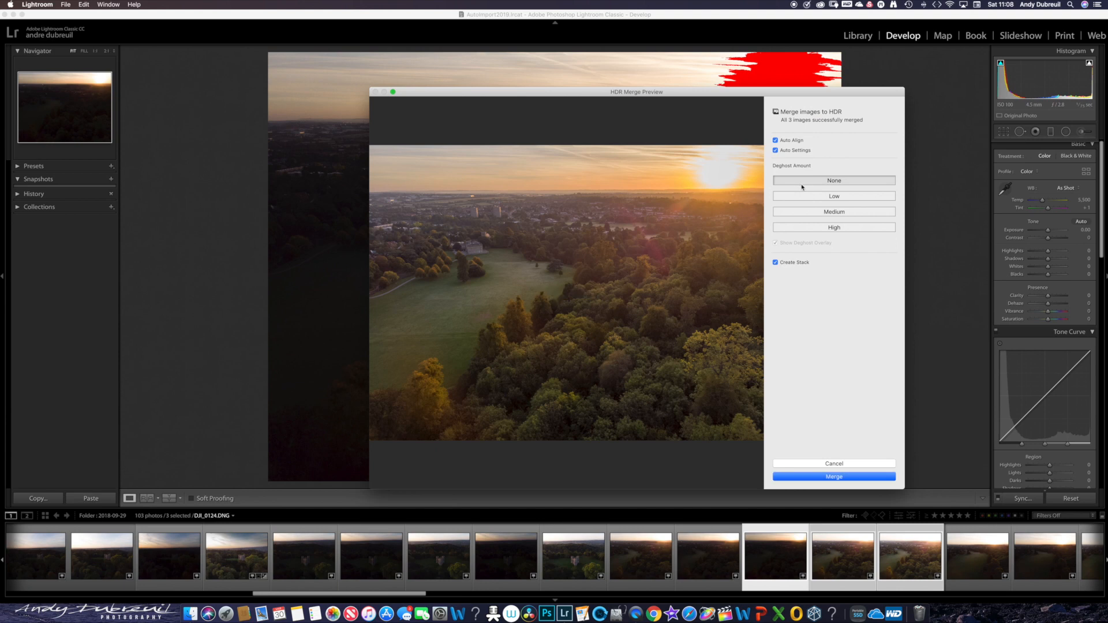
left_click(805, 197)
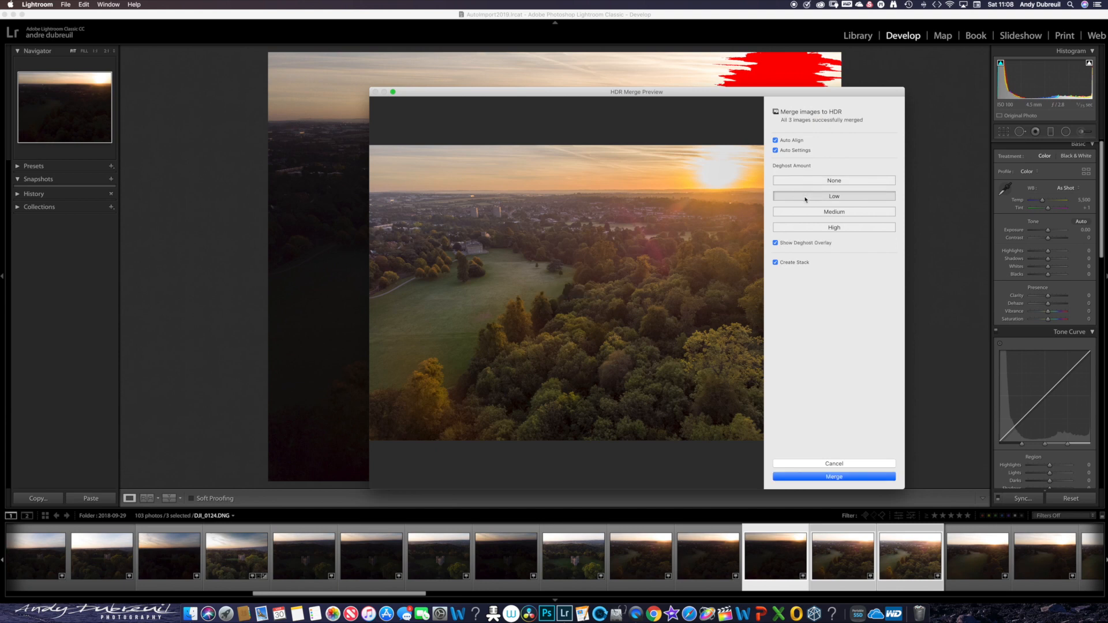
left_click(834, 476)
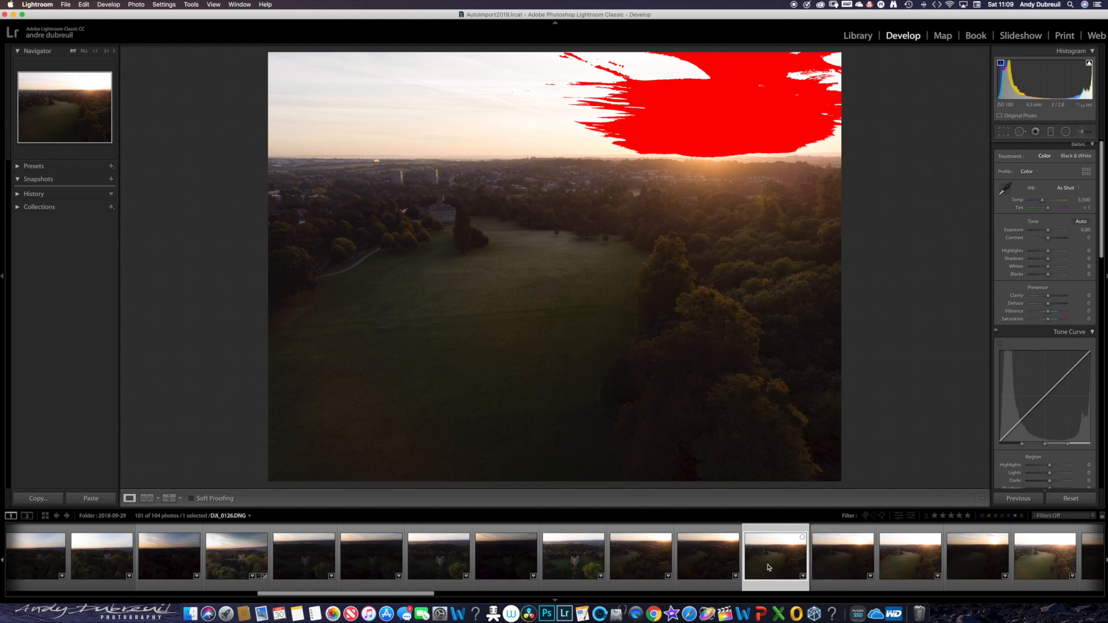
- Find the merged HDR photo at the end of the filmstrip, and expand and collapse its stack
scroll(767, 565, "right", 10)
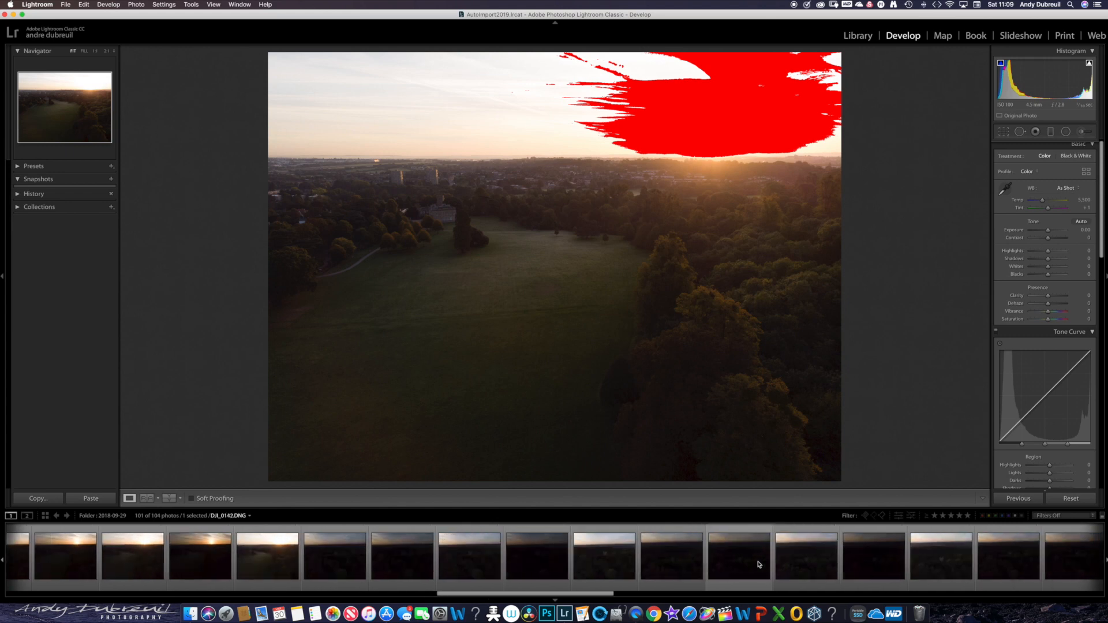
scroll(756, 564, "right", 15)
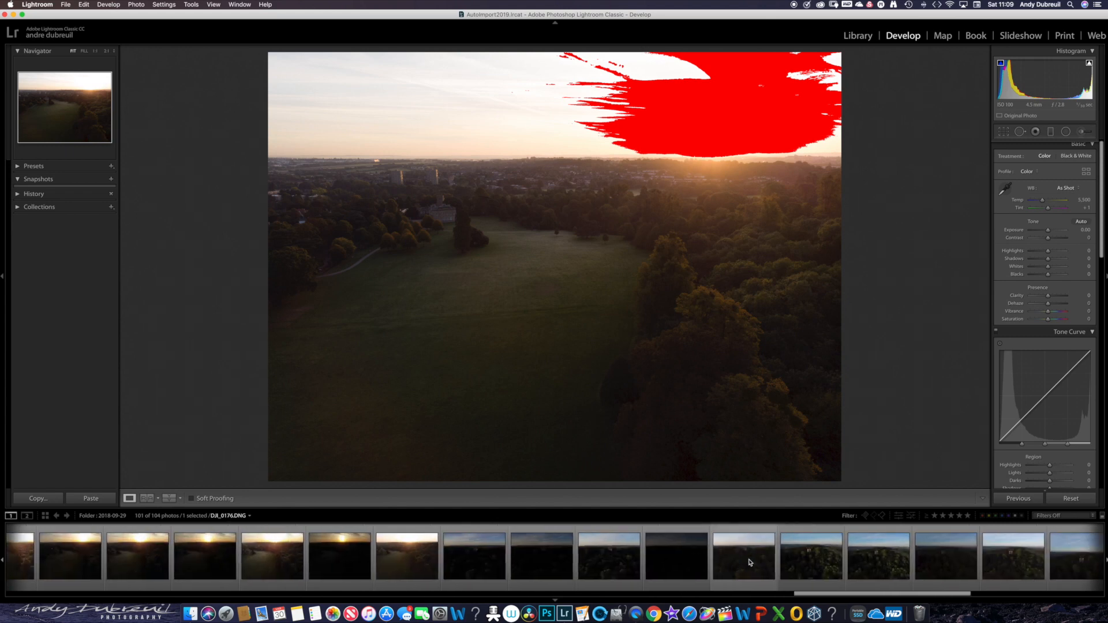
scroll(749, 562, "right", 8)
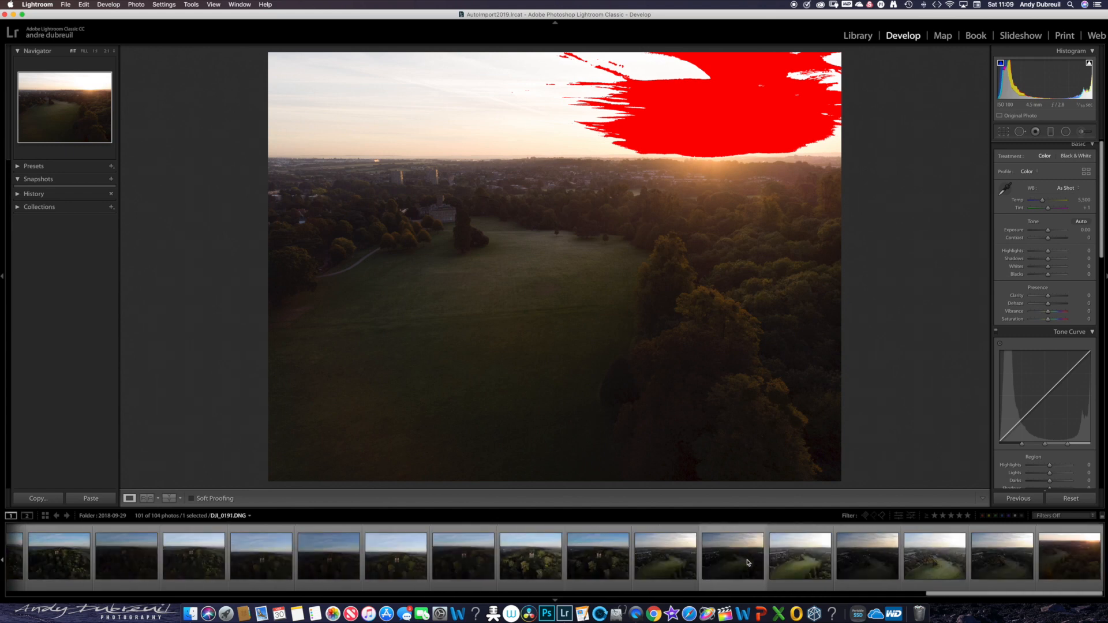
left_click(1044, 539)
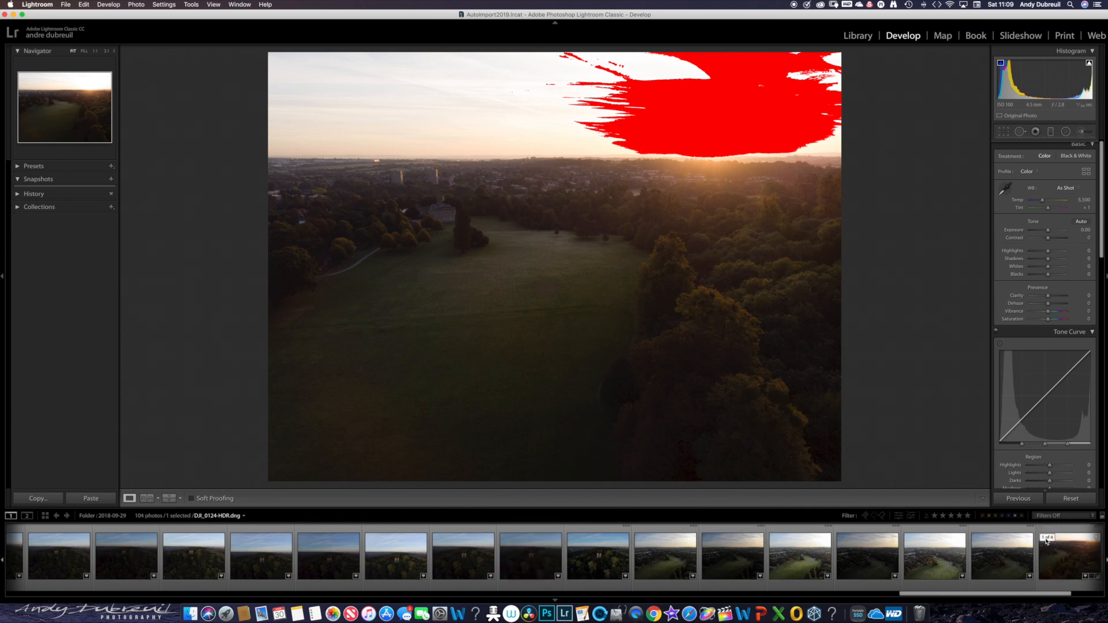
left_click(1046, 539)
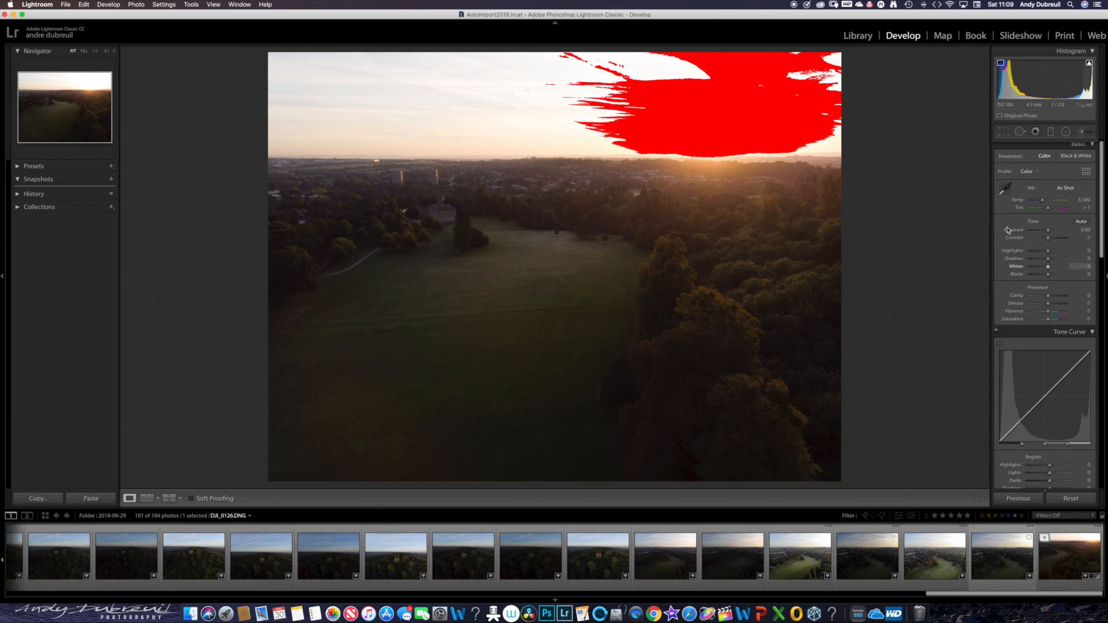
scroll(1102, 218, "up", 1)
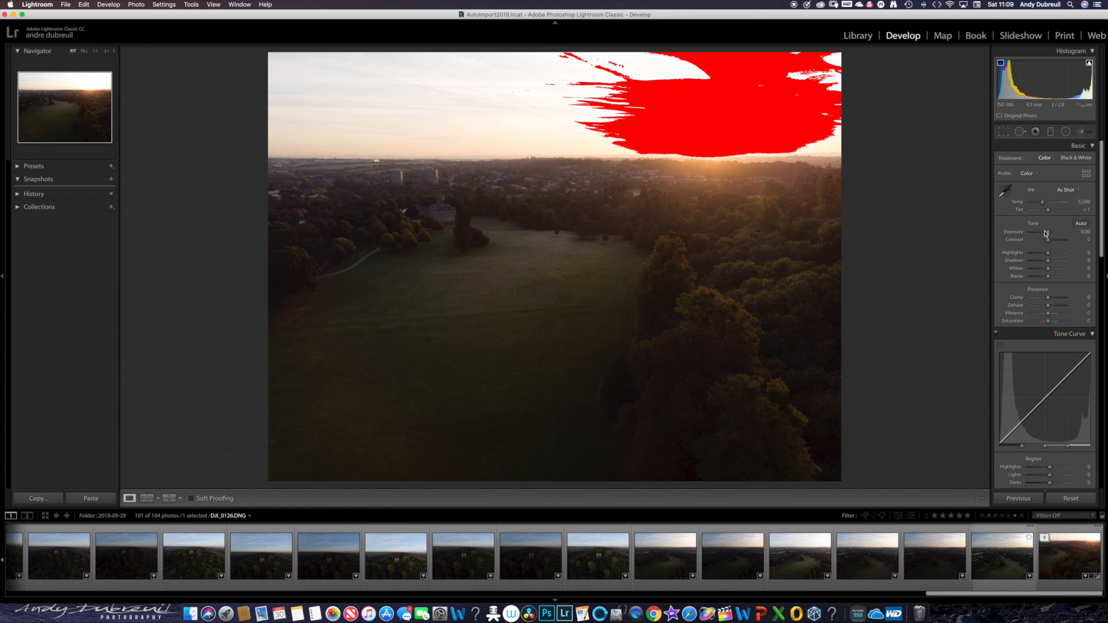
left_click_drag(1047, 255, 1048, 279)
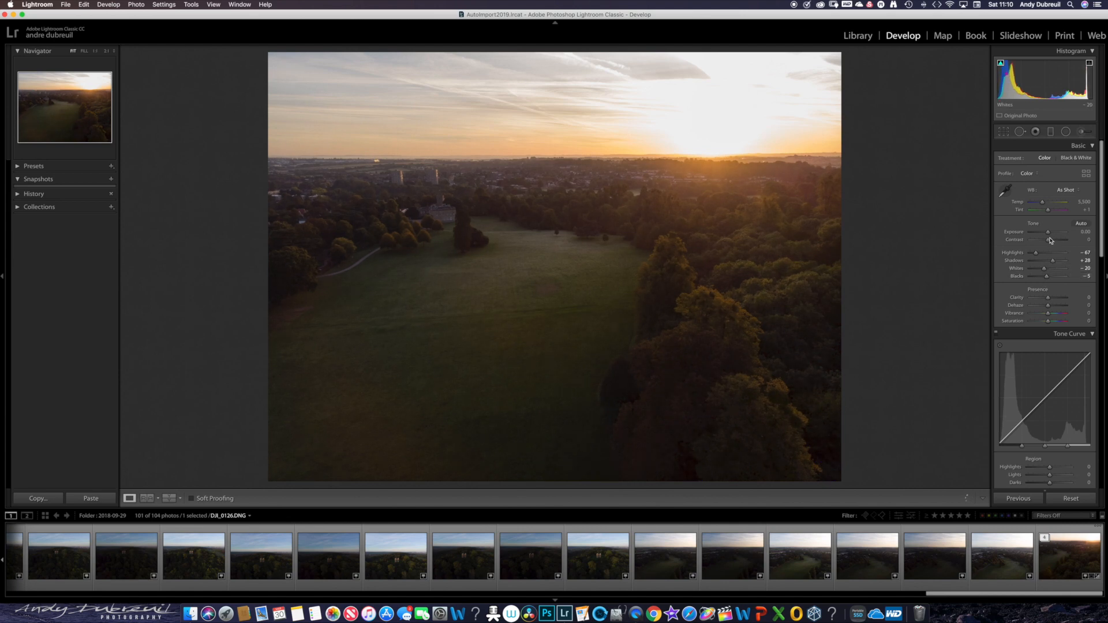
left_click_drag(1048, 235, 1048, 230)
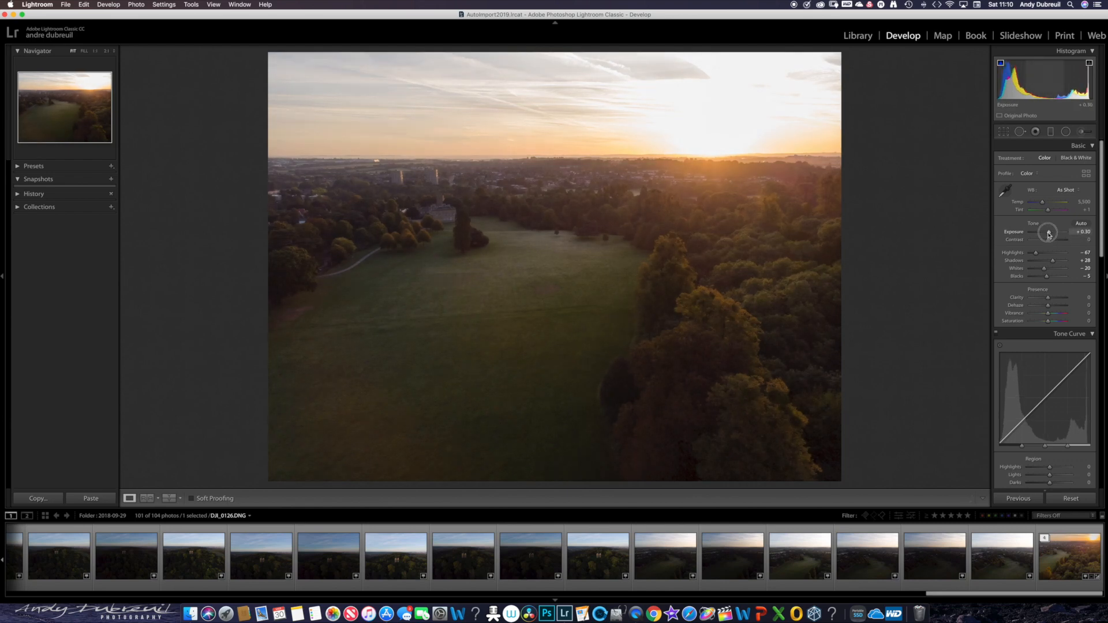
double_click(1048, 233)
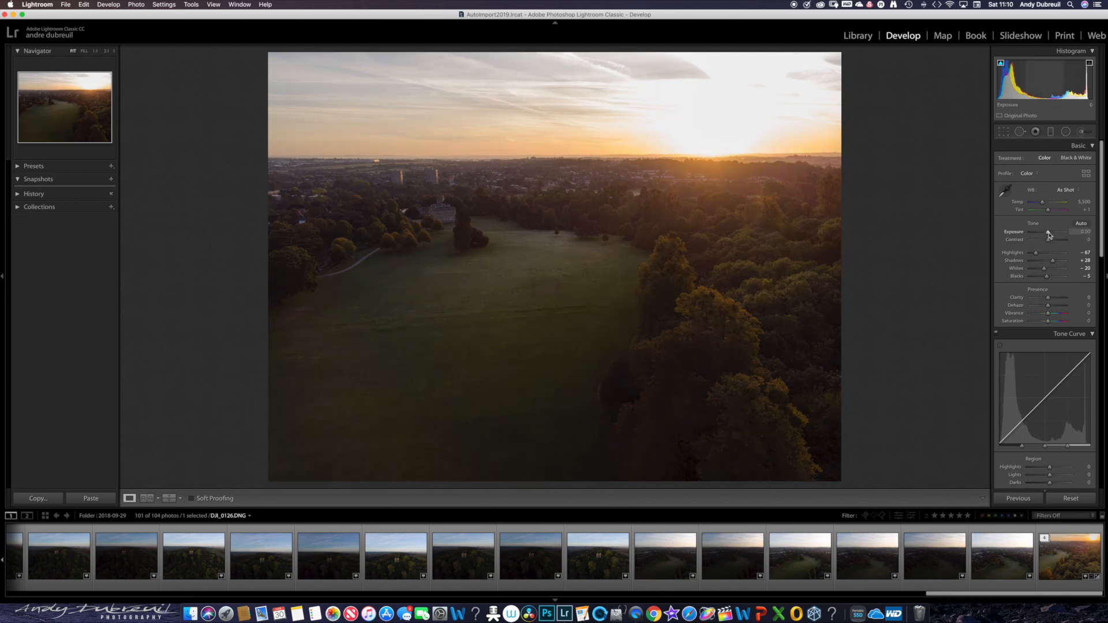
left_click(1060, 500)
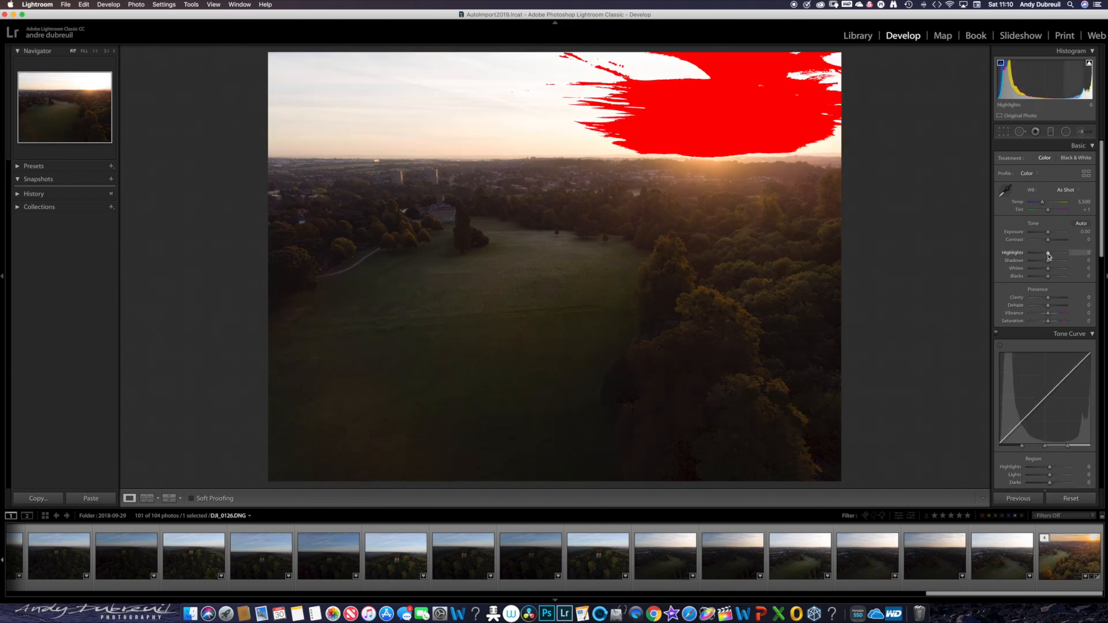
- Set DJI_0126's Highlights to -49, Shadows to +30, Whites to -24, Blacks to +3 and Dehaze to +27
left_click_drag(1048, 252, 1047, 256)
left_click_drag(1056, 263, 1048, 278)
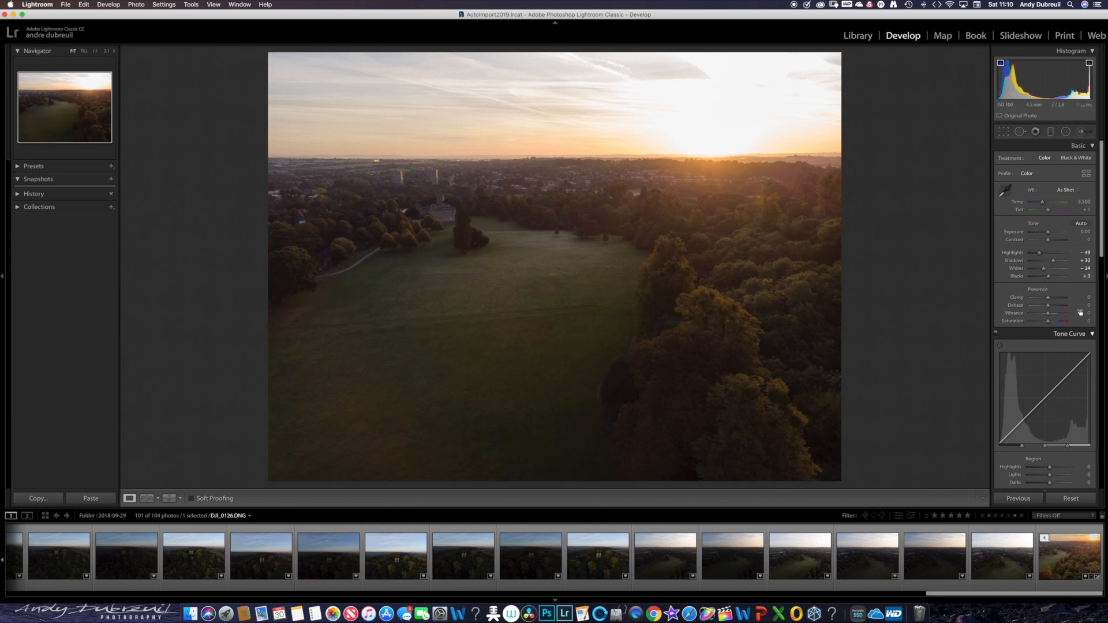
left_click_drag(1049, 308, 1051, 312)
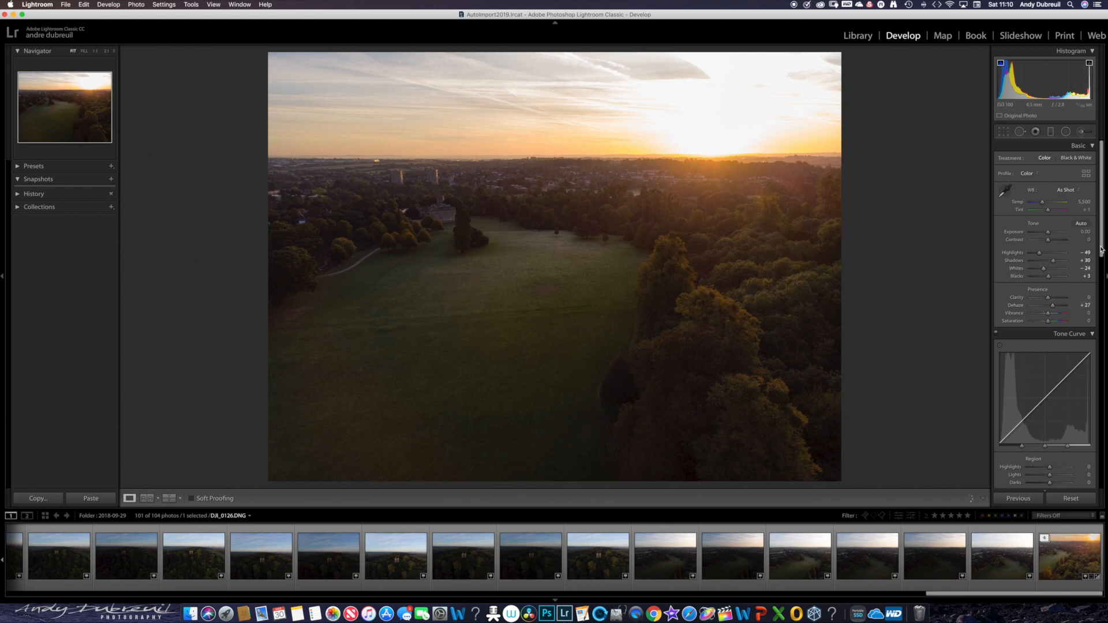
- Set the sharpening Masking to 51, using the black-and-white mask preview to judge the edges
left_click_drag(1101, 250, 1102, 375)
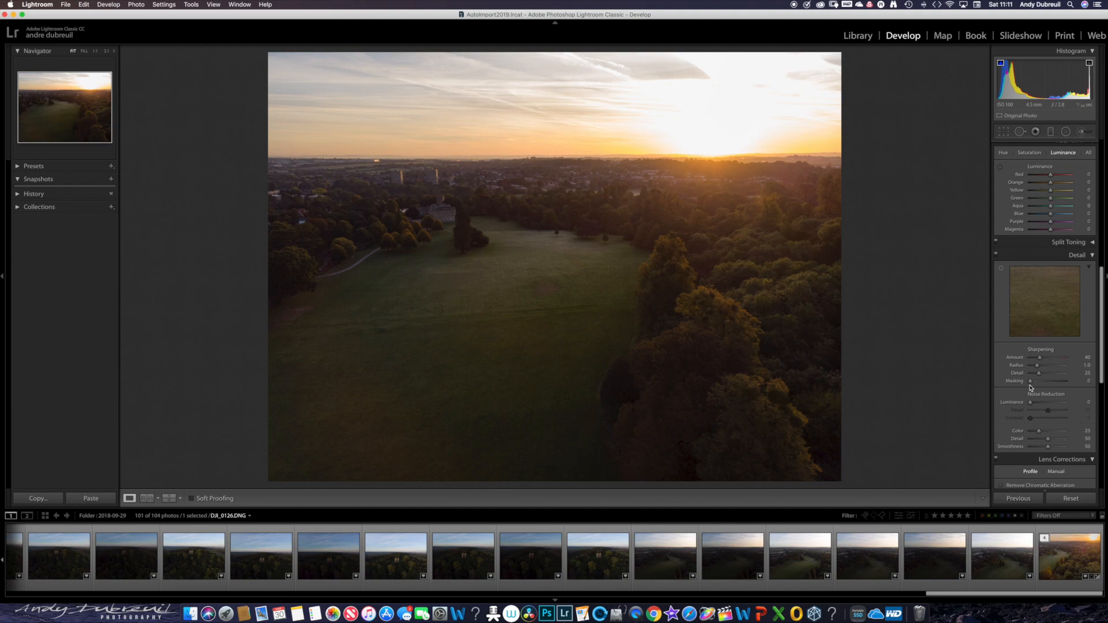
key("alt")
left_click_drag(1030, 383, 1050, 385)
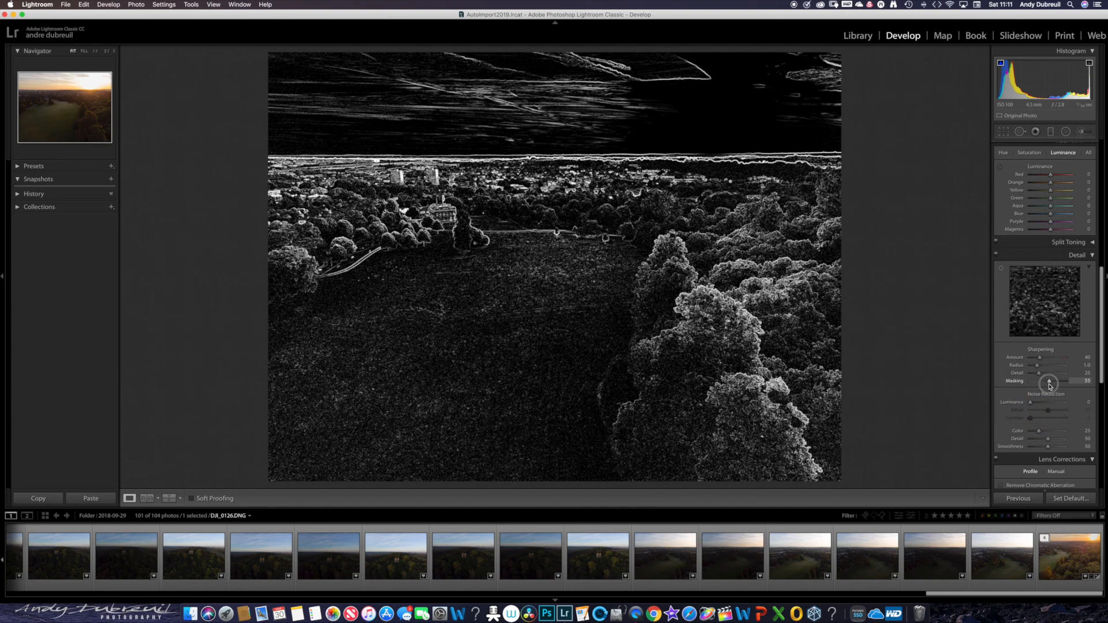
left_click_drag(1049, 386, 1047, 386)
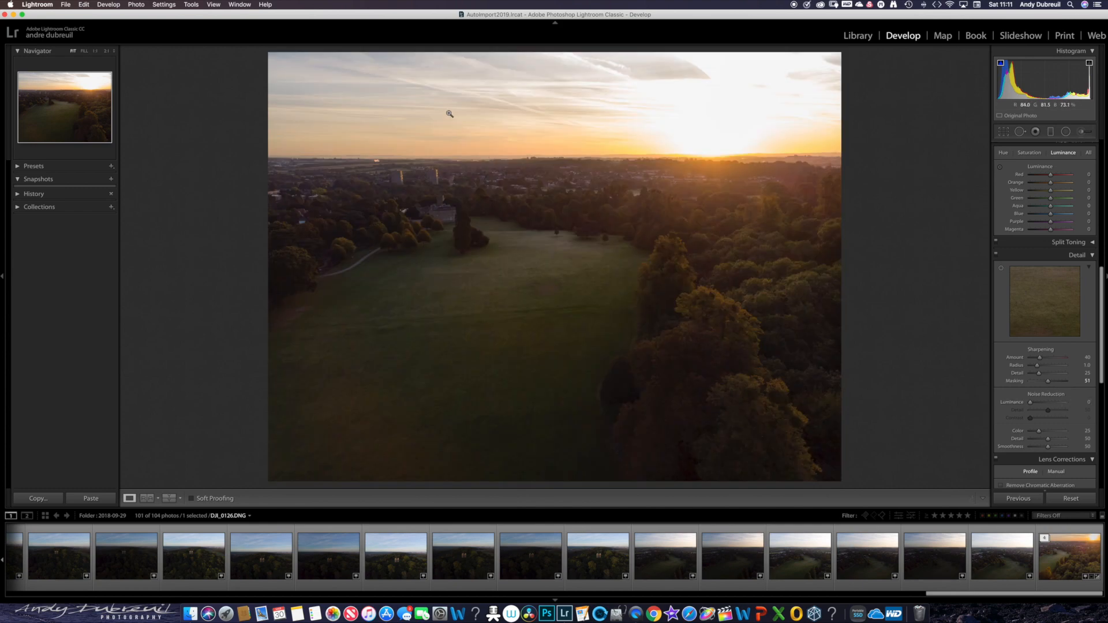
- Set the noise reduction Luminance to 15, judging the effect on a close-up of the sky and town
left_click(433, 76)
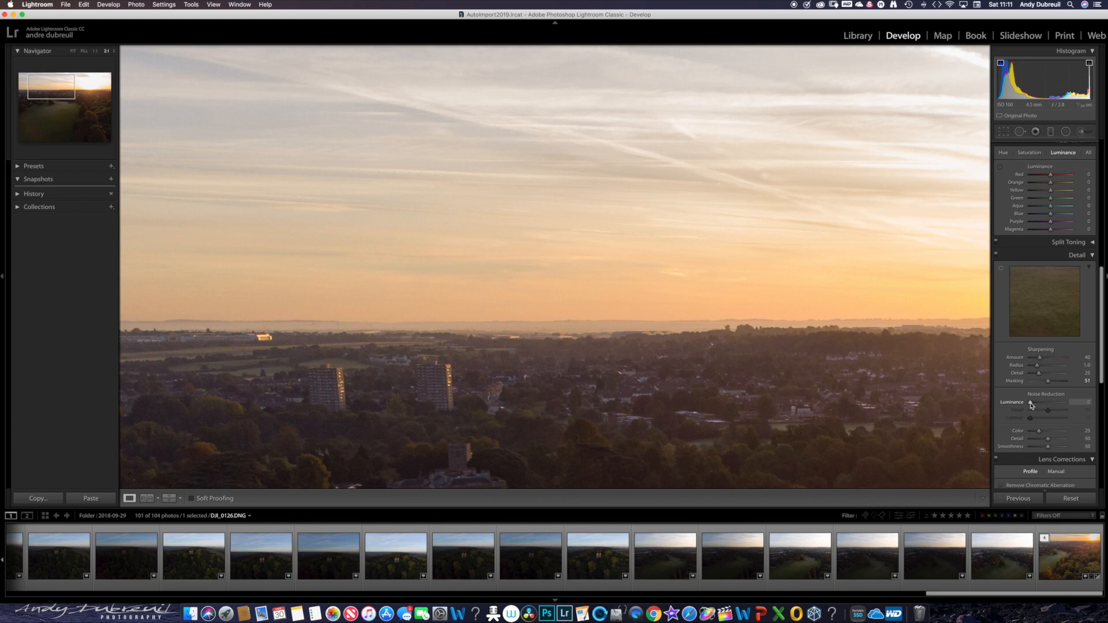
key("alt")
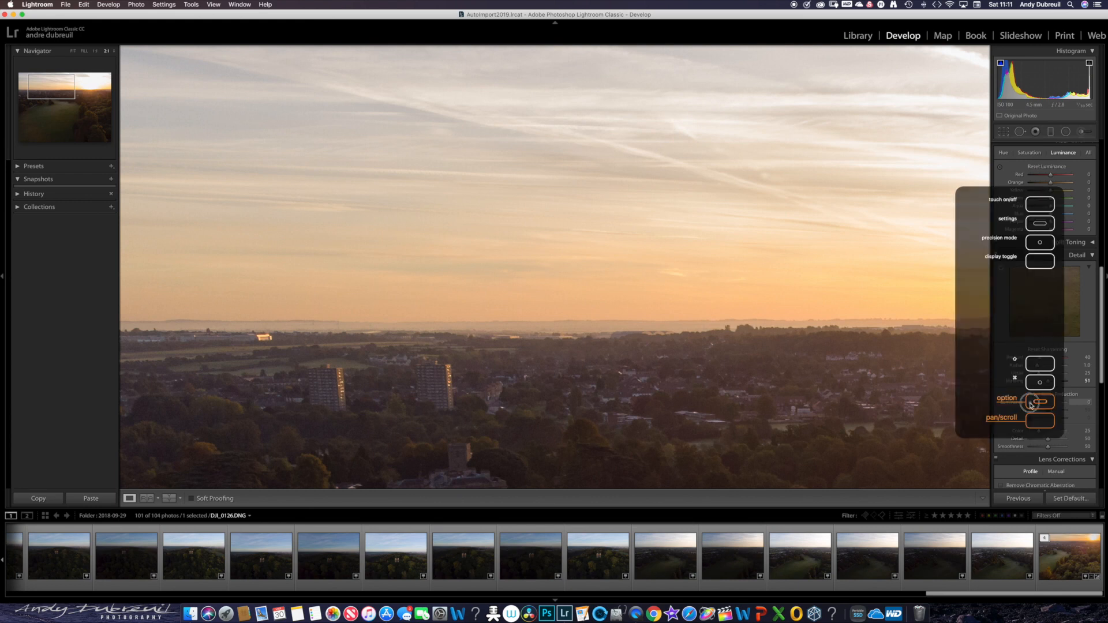
left_click_drag(1031, 403, 1036, 405)
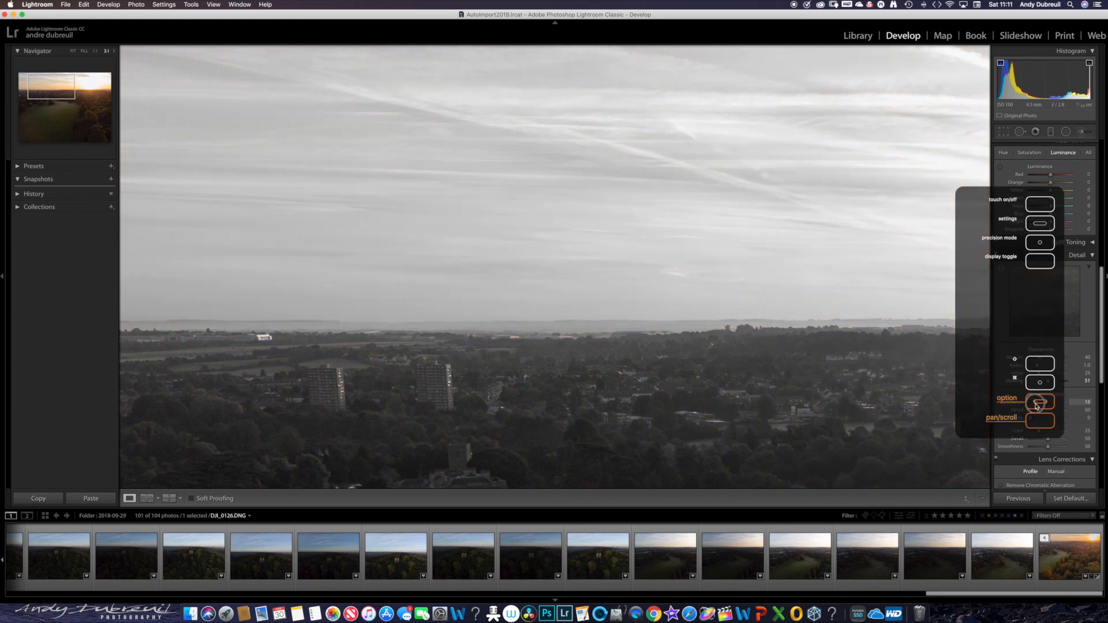
left_click_drag(1036, 405, 1036, 405)
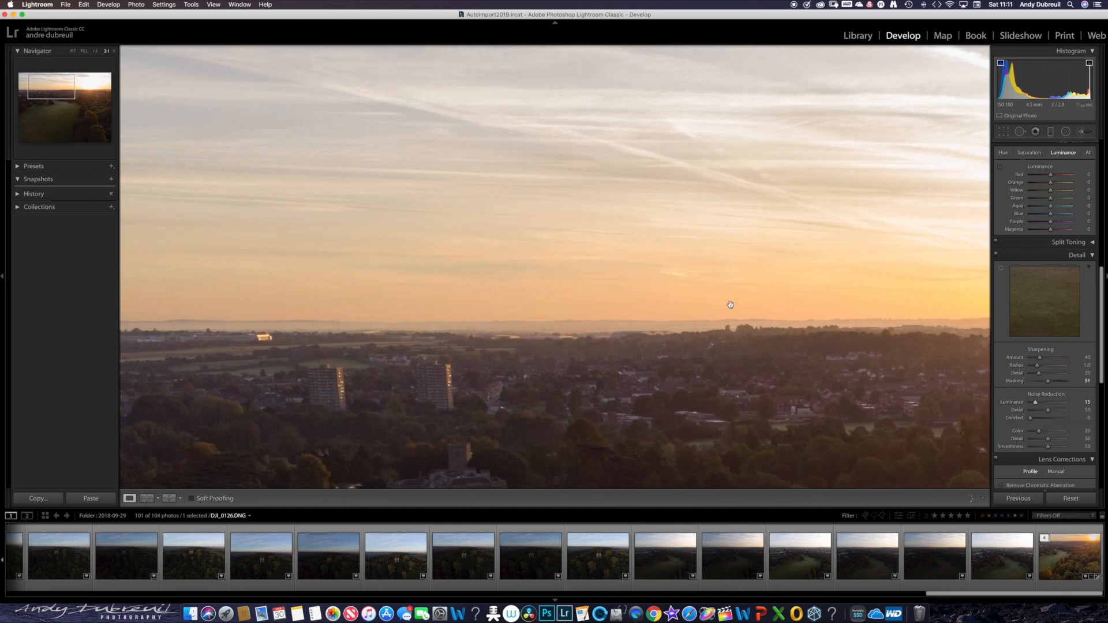
left_click(657, 271)
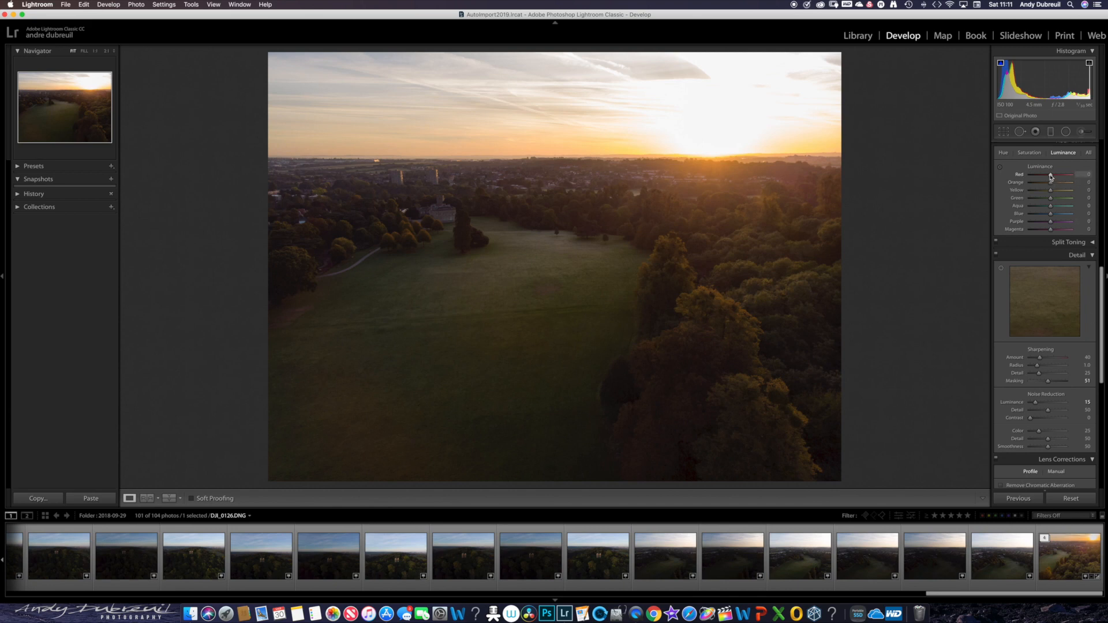
- Set HSL luminance to Red -16, Orange -11, Yellow -12, Green -12, Aqua -9, Purple -6 and Magenta -2, and adjust the colour saturation
left_click_drag(1051, 176, 1050, 232)
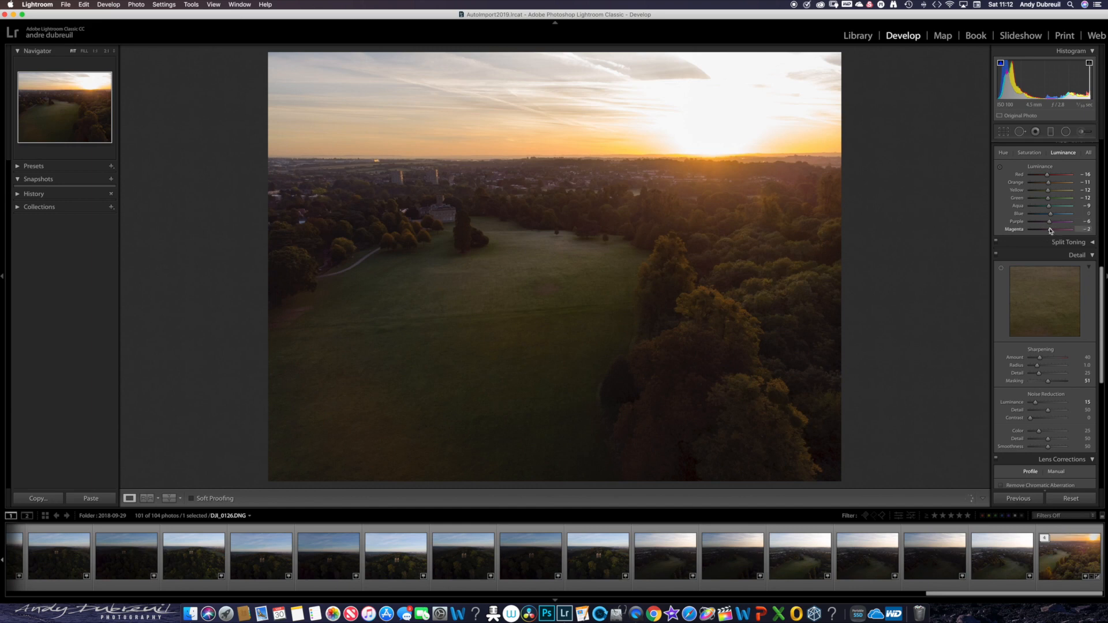
left_click(1028, 153)
left_click_drag(1050, 178, 1050, 222)
- Enable Remove Chromatic Aberration in the lens corrections
left_click_drag(1103, 344, 1103, 400)
left_click(1001, 327)
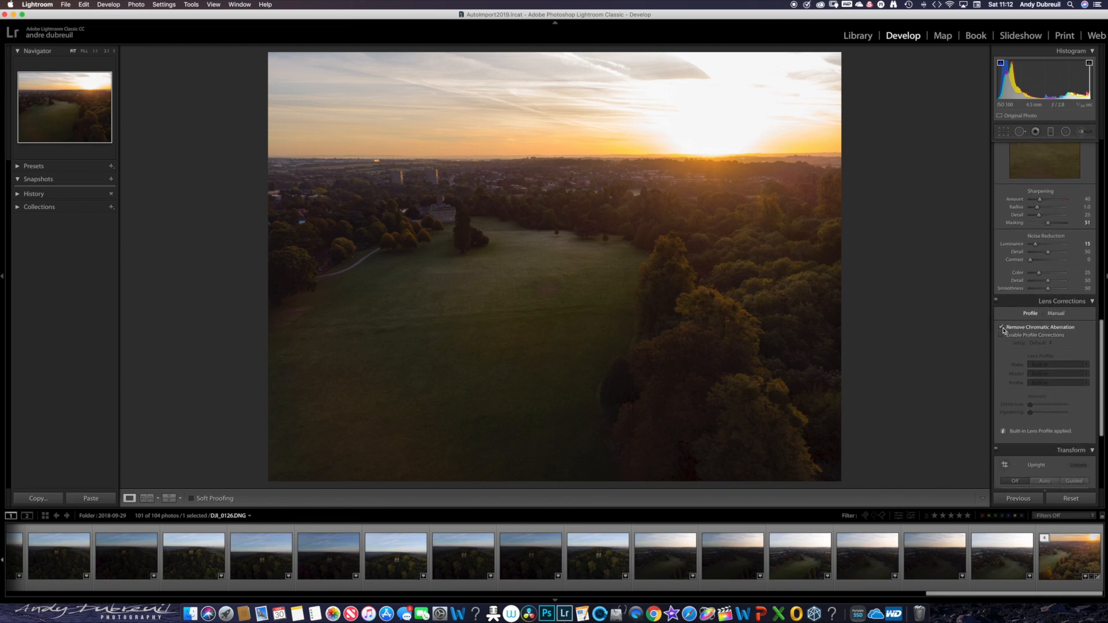
- Enable profile corrections and try the DJI lens profiles INSPIRE 1 FC350, PHANTOM 3 FC300C and PHANTOM 3 FC300X
left_click(1001, 335)
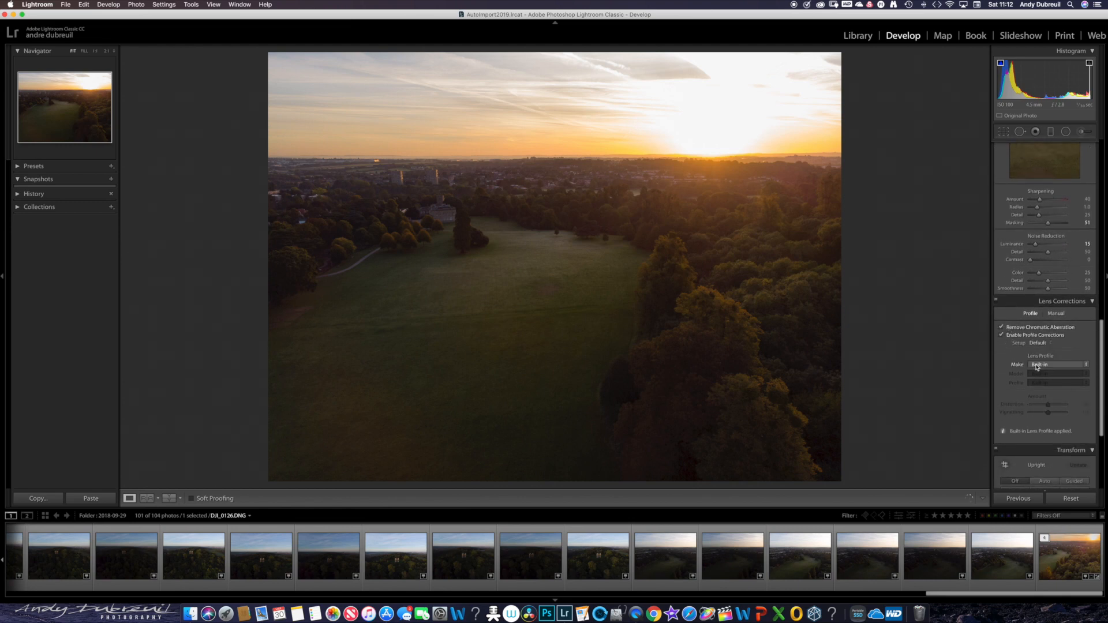
left_click(1037, 366)
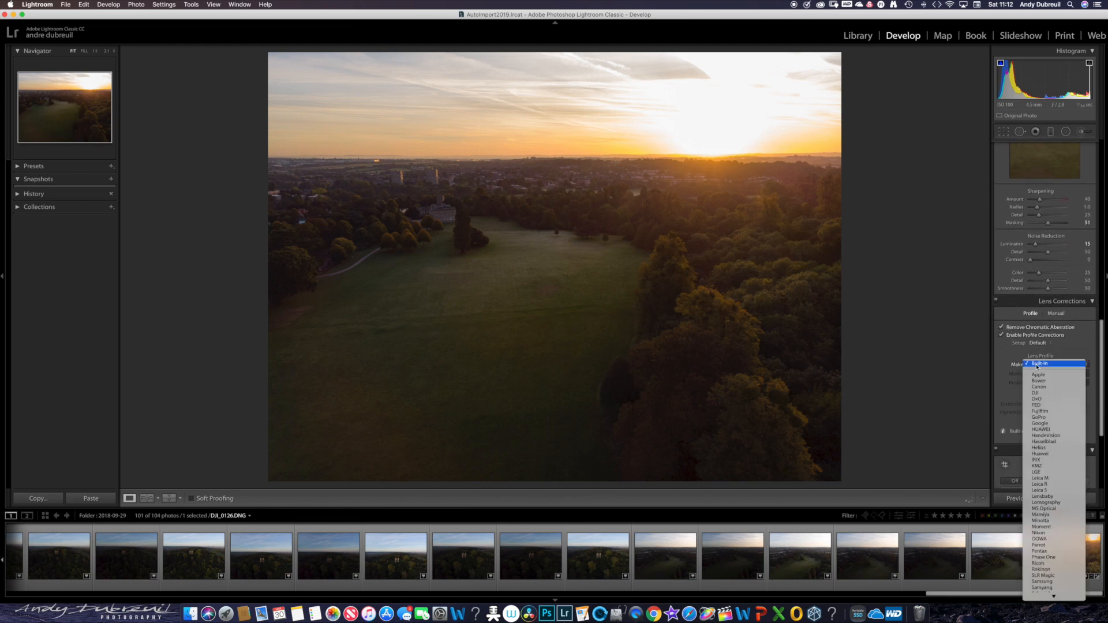
left_click(1036, 395)
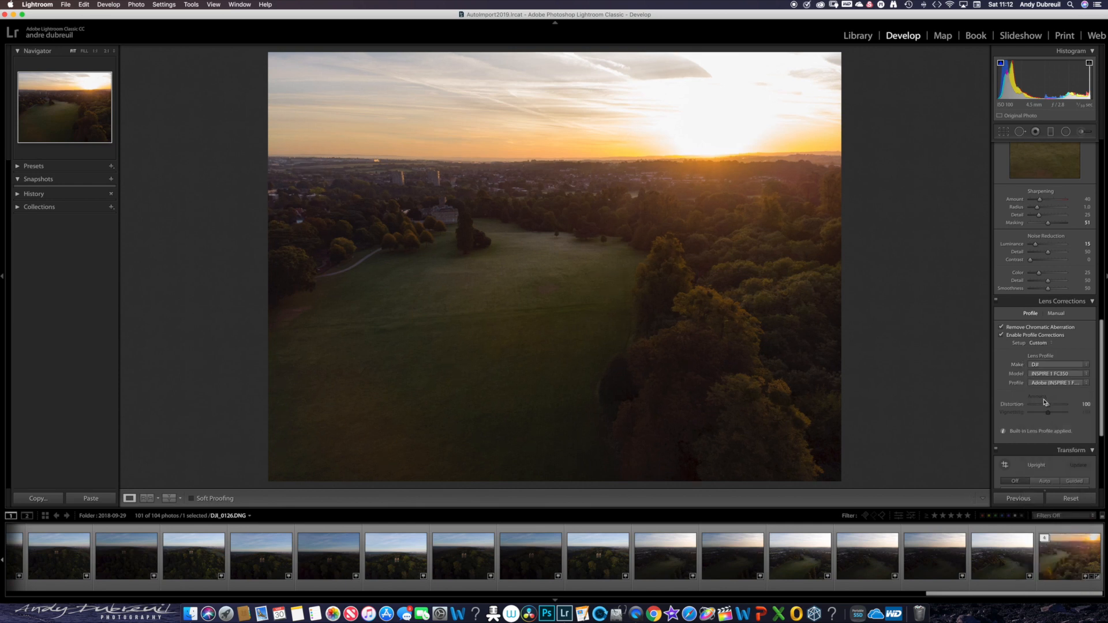
left_click(1042, 375)
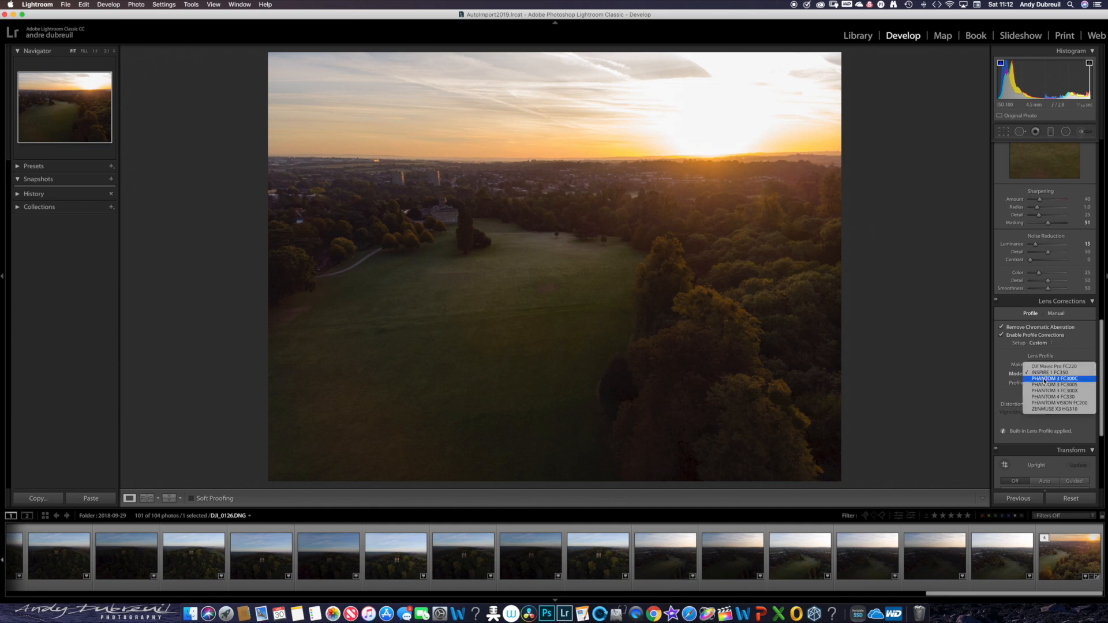
left_click(1044, 379)
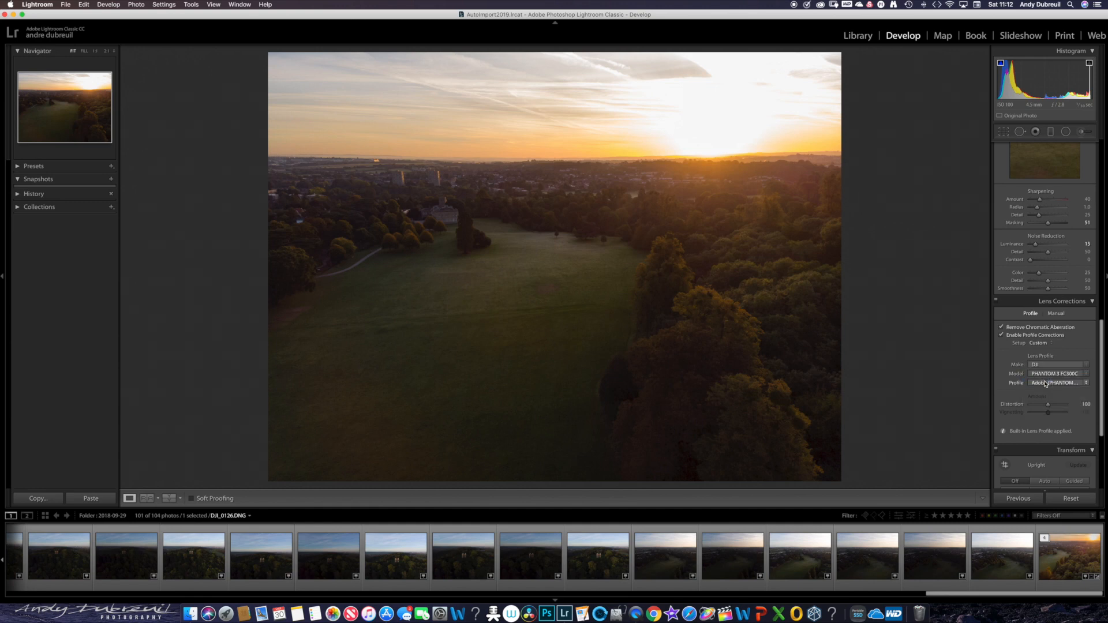
left_click(1043, 378)
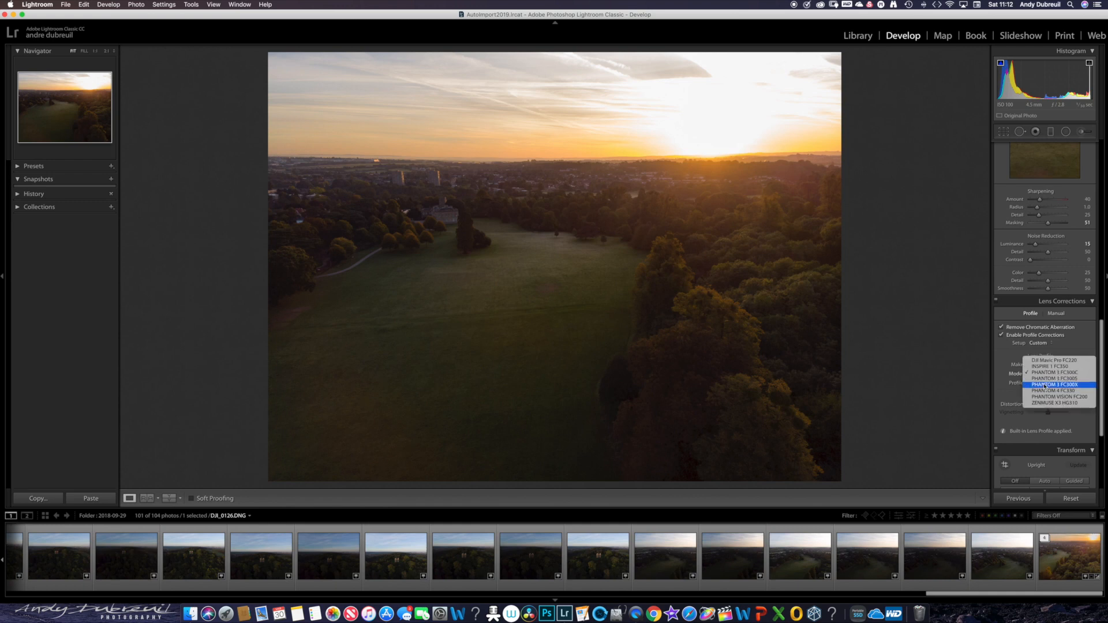
left_click(1046, 385)
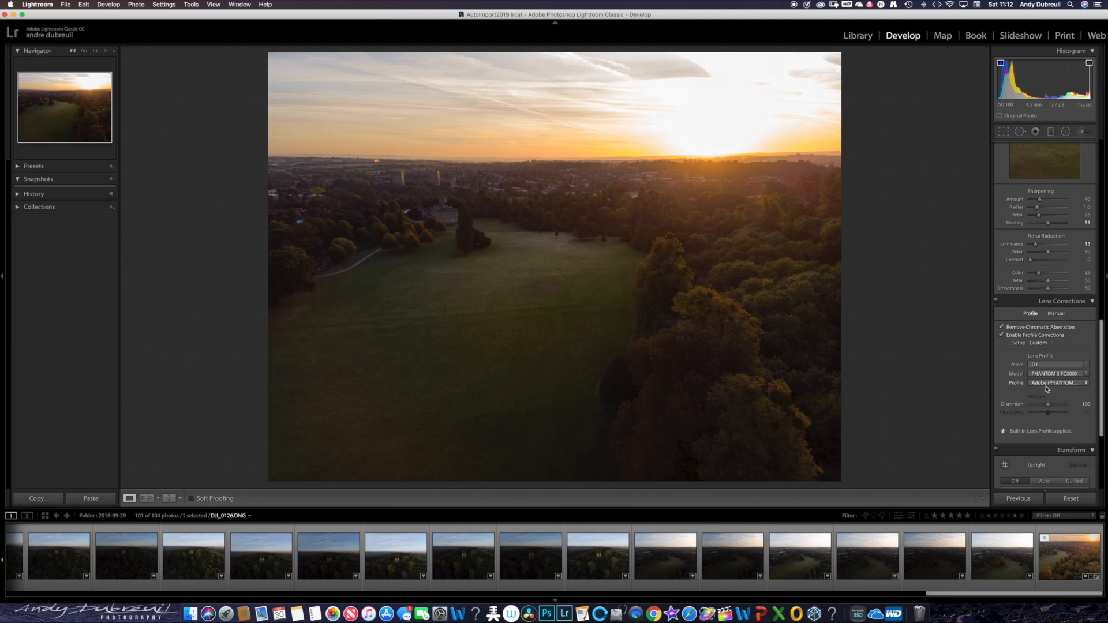
- Try the DJI Mavic Pro FC220, INSPIRE 1 FC350 and PHANTOM 3 FC300S lens profiles, and turn profile corrections off
left_click(1043, 373)
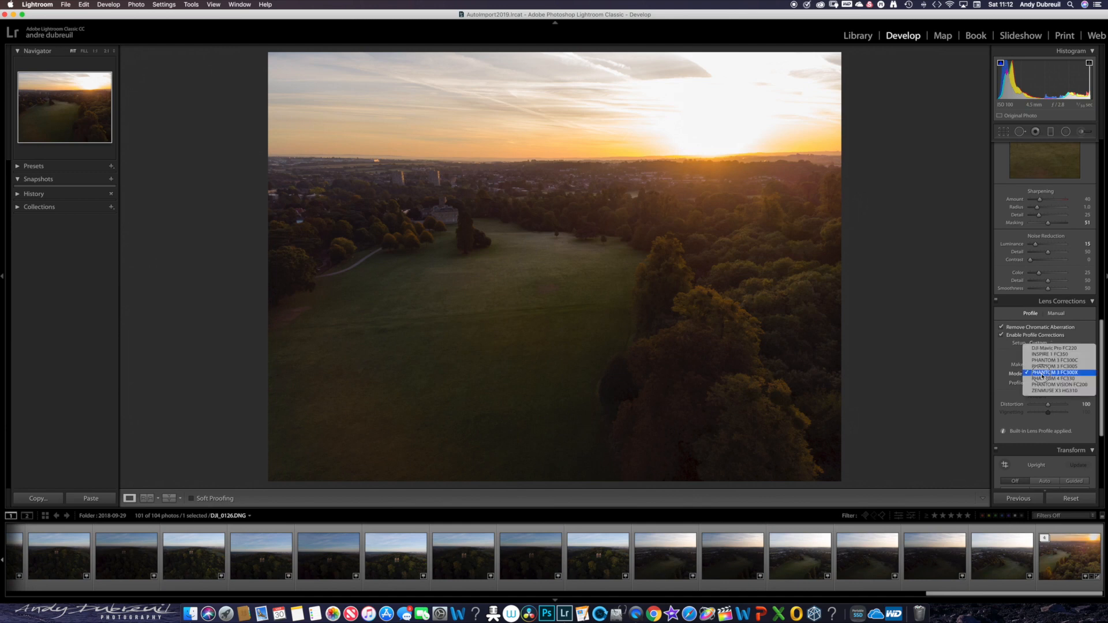
left_click(1035, 348)
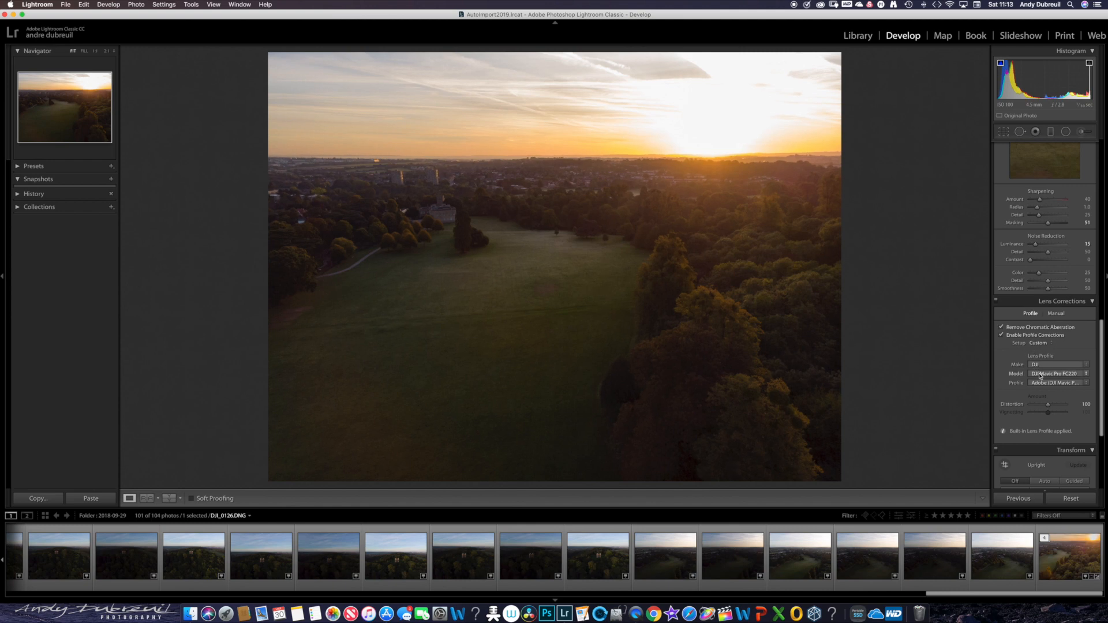
left_click(1038, 373)
left_click(1041, 379)
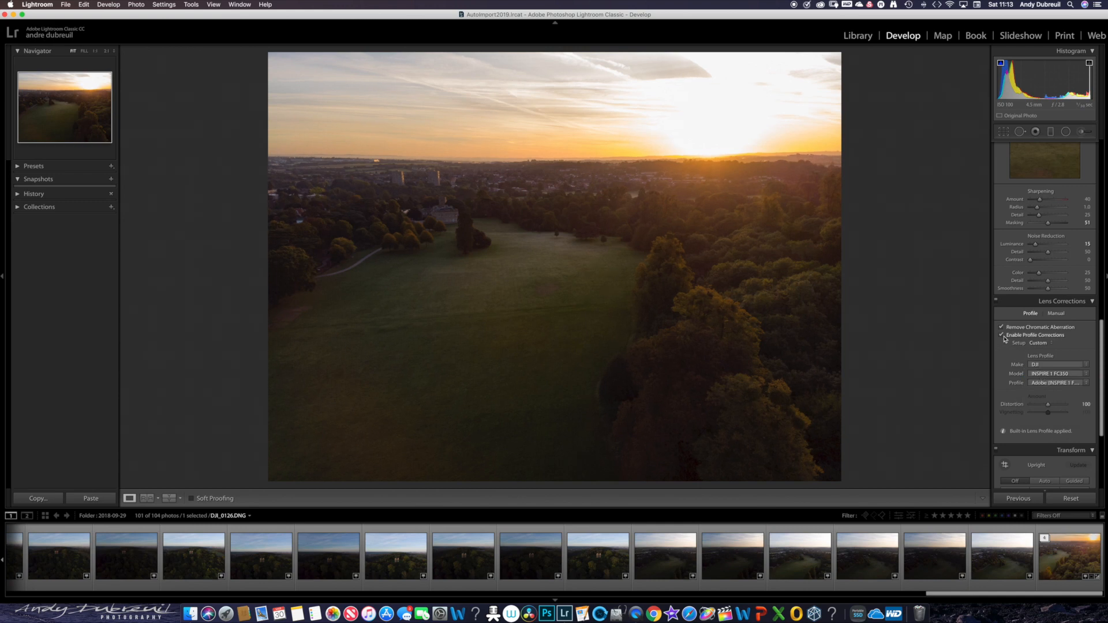
left_click(1038, 377)
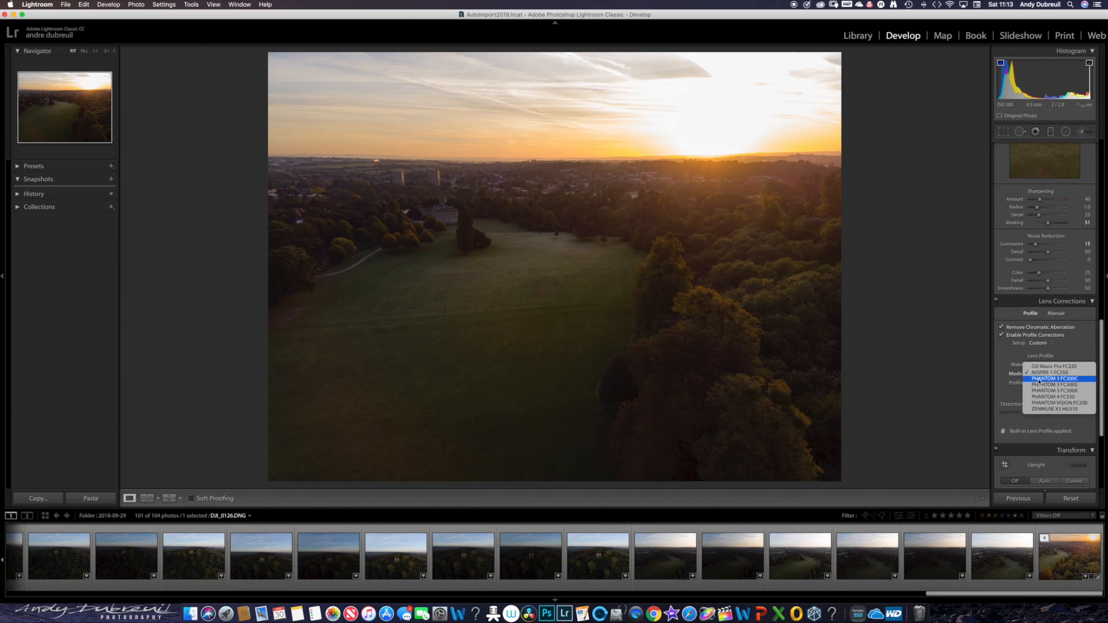
left_click(1041, 385)
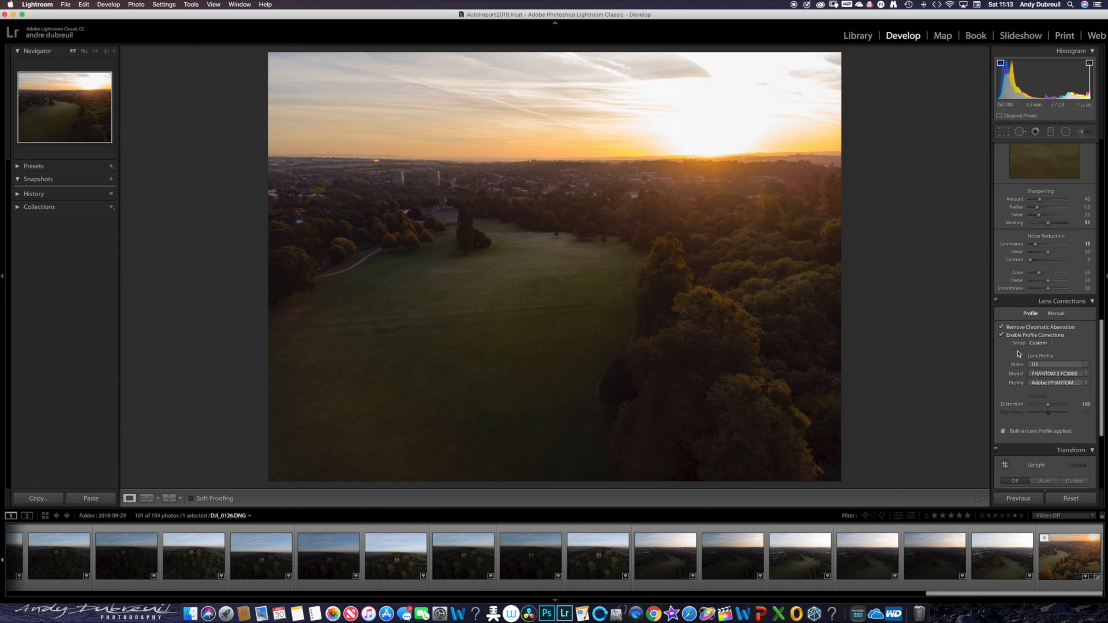
left_click(1004, 337)
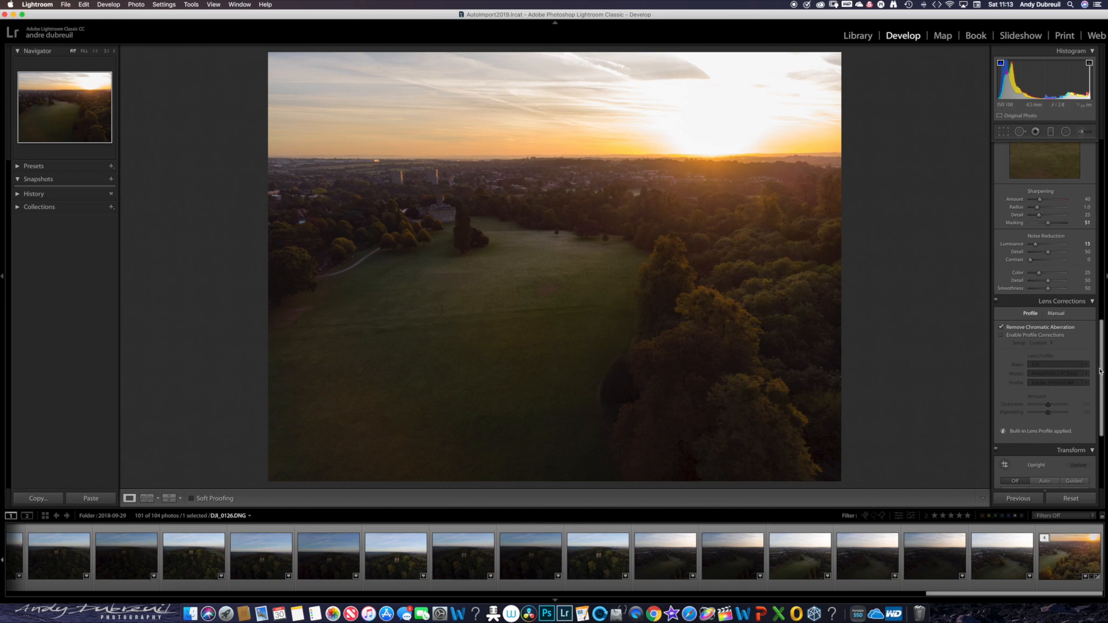
- Draw a slightly tilted graduated filter over the sky down to the horizon and set its Exposure to -0.85
left_click_drag(1102, 385, 1097, 183)
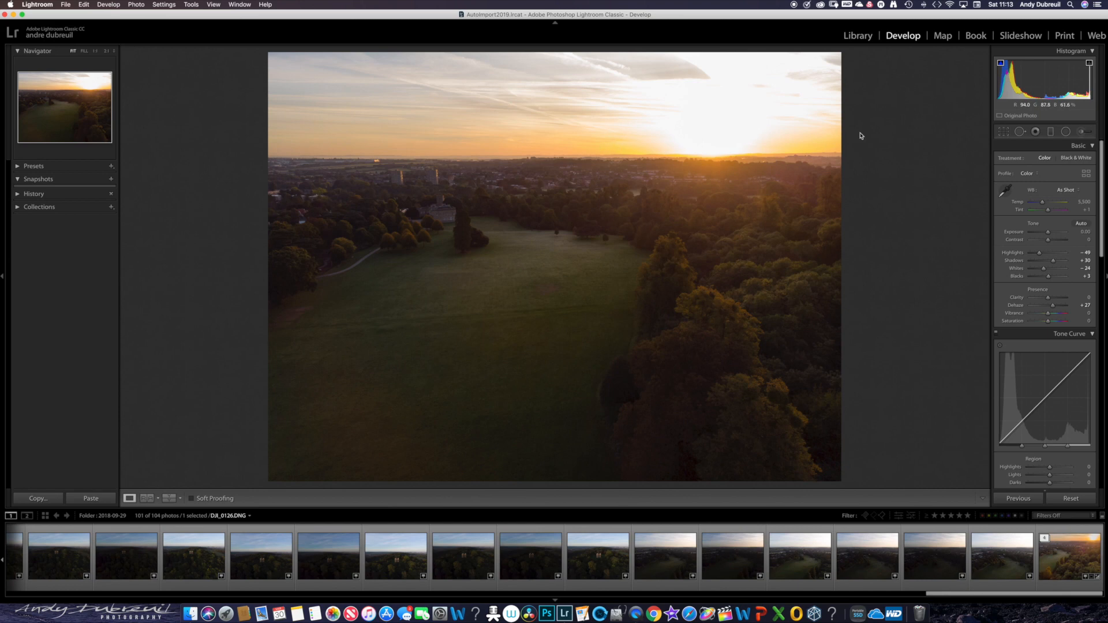
left_click(1050, 131)
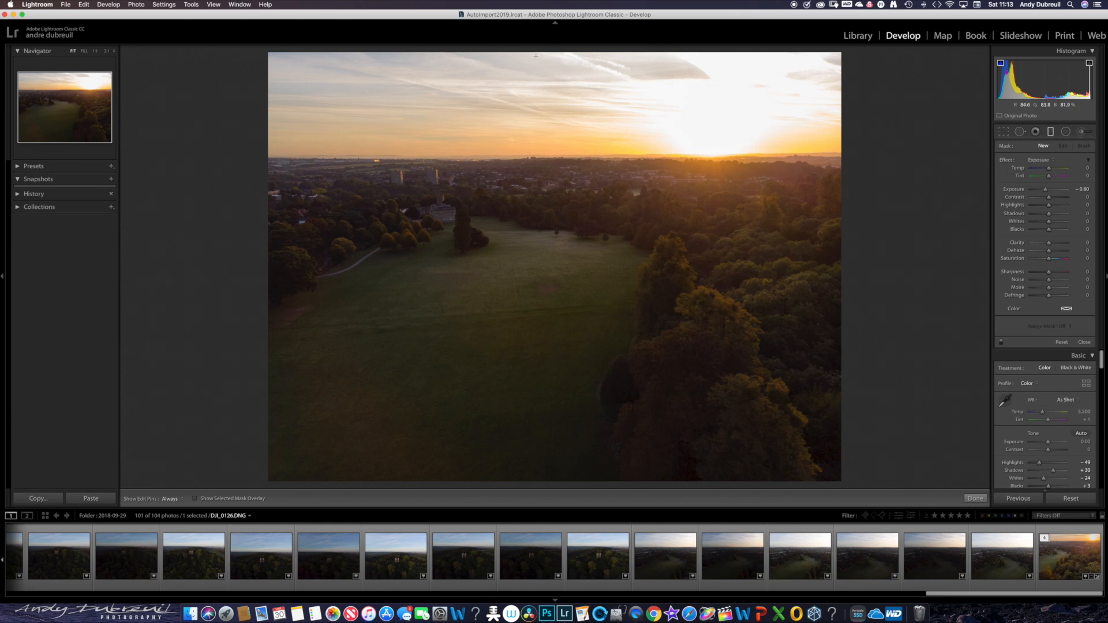
left_click_drag(538, 47, 544, 155)
left_click_drag(547, 156, 564, 158)
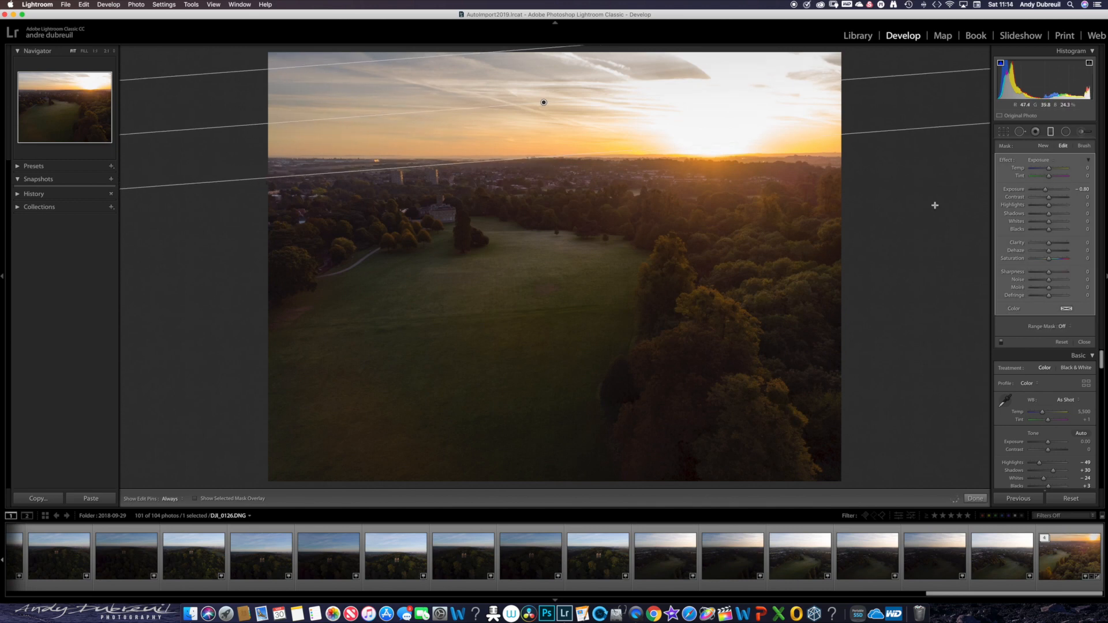
left_click_drag(1047, 192, 1048, 195)
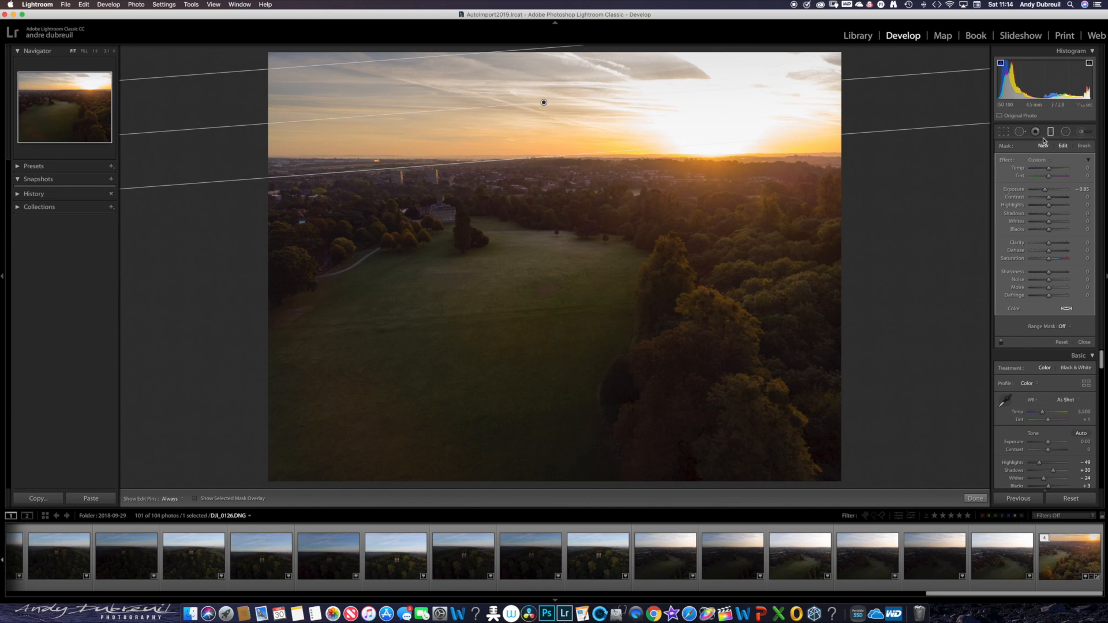
left_click(1079, 343)
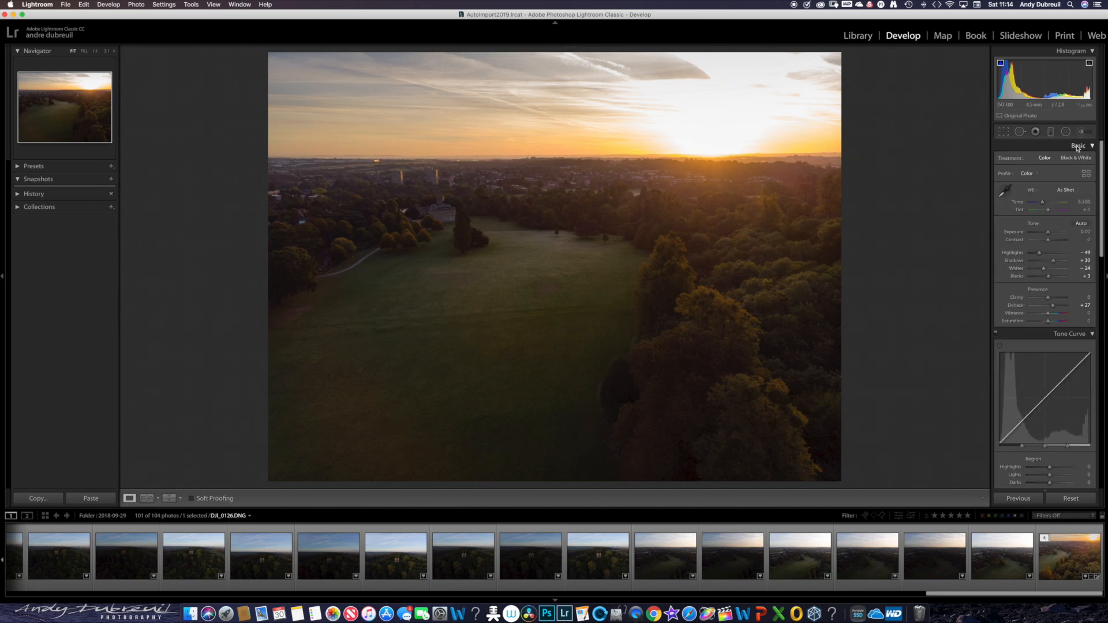
- Brighten the trees beside and behind the field with an adjustment brush of size 4 and Exposure 1.14
left_click(1083, 135)
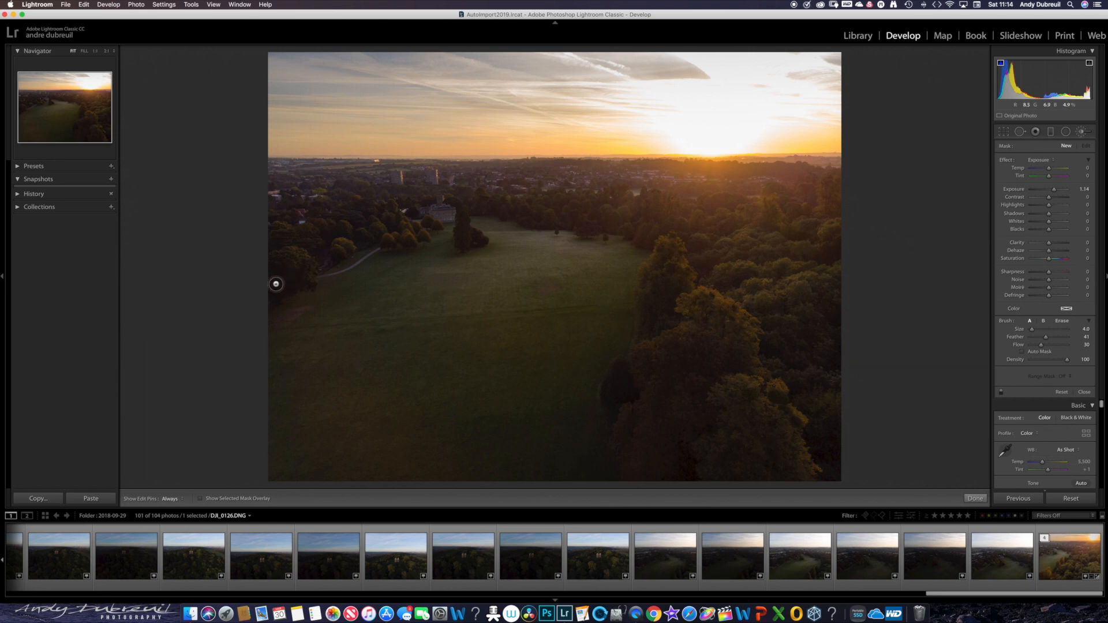
mouse_move(275, 284)
left_mouse_down()
mouse_move(280, 252)
mouse_move(293, 263)
mouse_move(290, 233)
left_mouse_up()
mouse_move(290, 233)
left_mouse_down()
mouse_move(360, 233)
mouse_move(353, 200)
left_mouse_up()
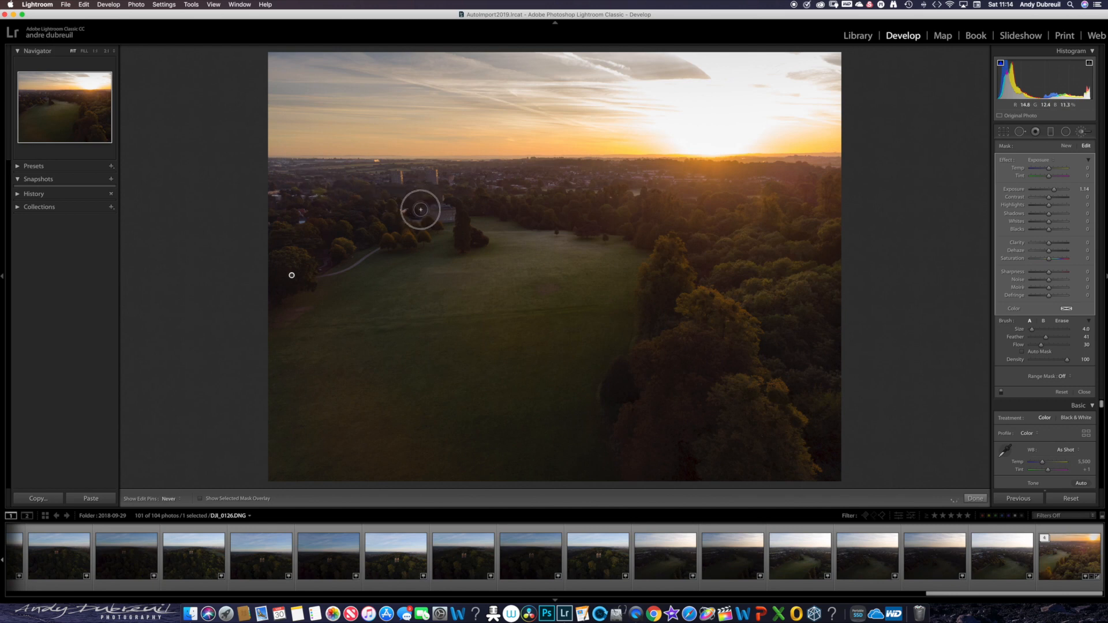
key("h")
key("h")
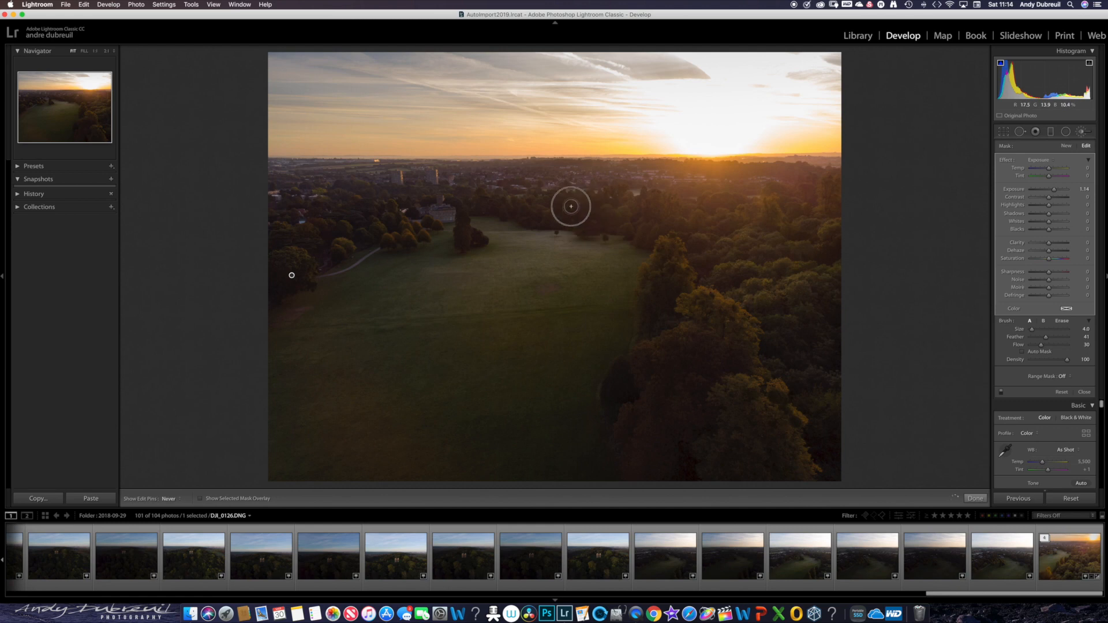
mouse_move(571, 206)
left_mouse_down()
mouse_move(618, 213)
mouse_move(586, 210)
left_mouse_up()
left_click_drag(407, 232, 343, 239)
- Enlarge the brush to size 19 and brighten the dark grass in the left part of the field
scroll(570, 257, "up", 7)
scroll(553, 265, "down", 2)
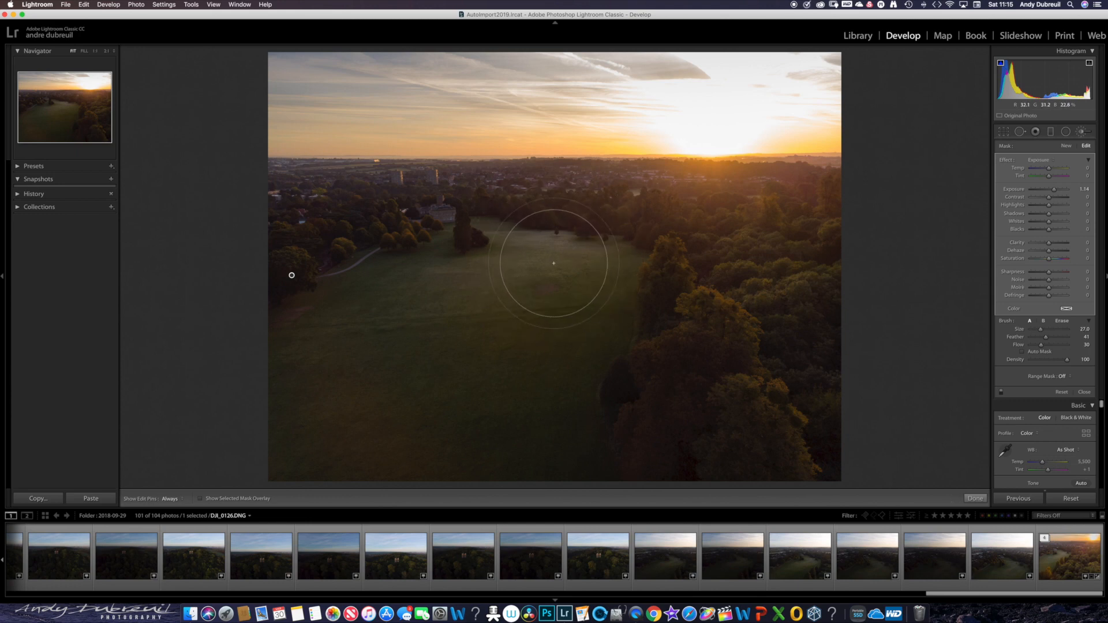
scroll(554, 267, "down", 5)
key("h")
key("h")
mouse_move(383, 308)
left_mouse_down()
mouse_move(349, 337)
mouse_move(382, 339)
left_mouse_up()
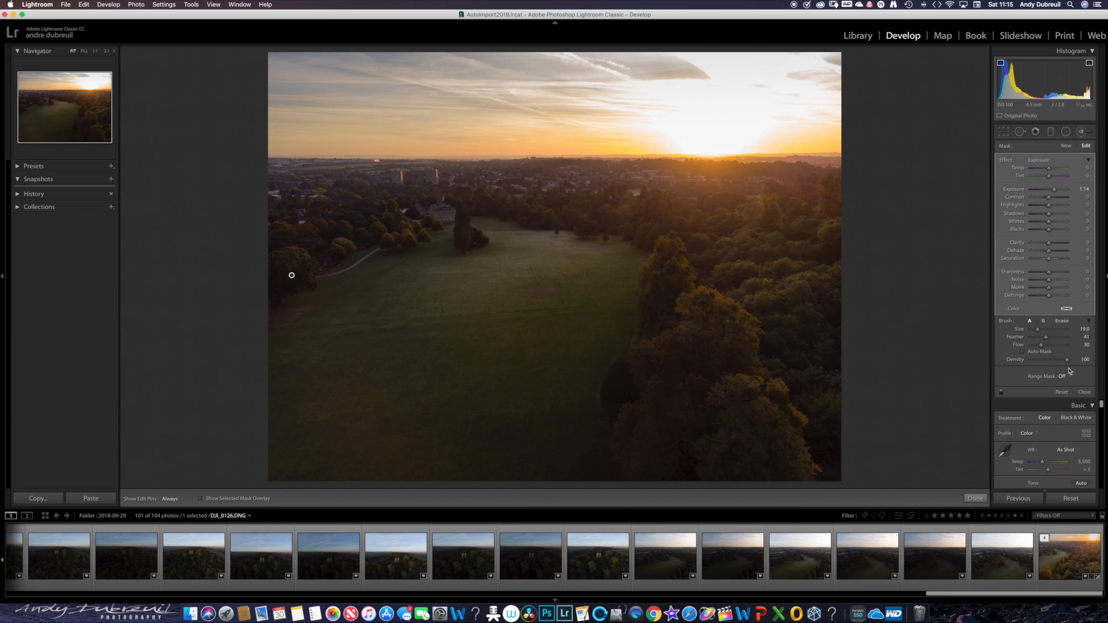
- Start a new brush adjustment with Exposure -0.97 and darken the large foreground trees at brush size 15
left_click(1065, 146)
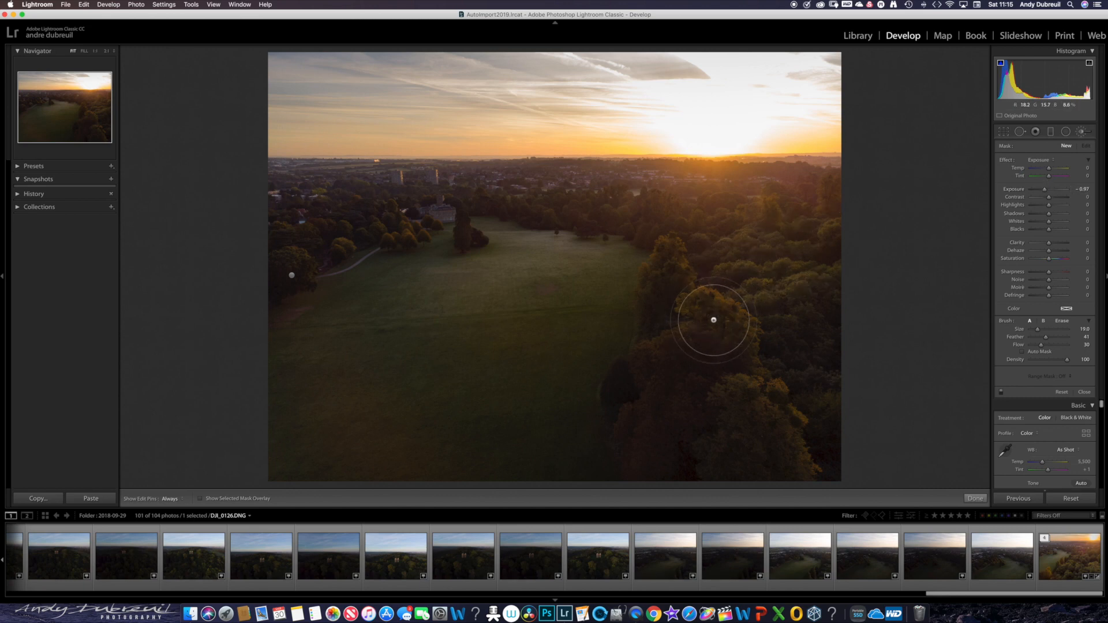
scroll(709, 328, "down", 4)
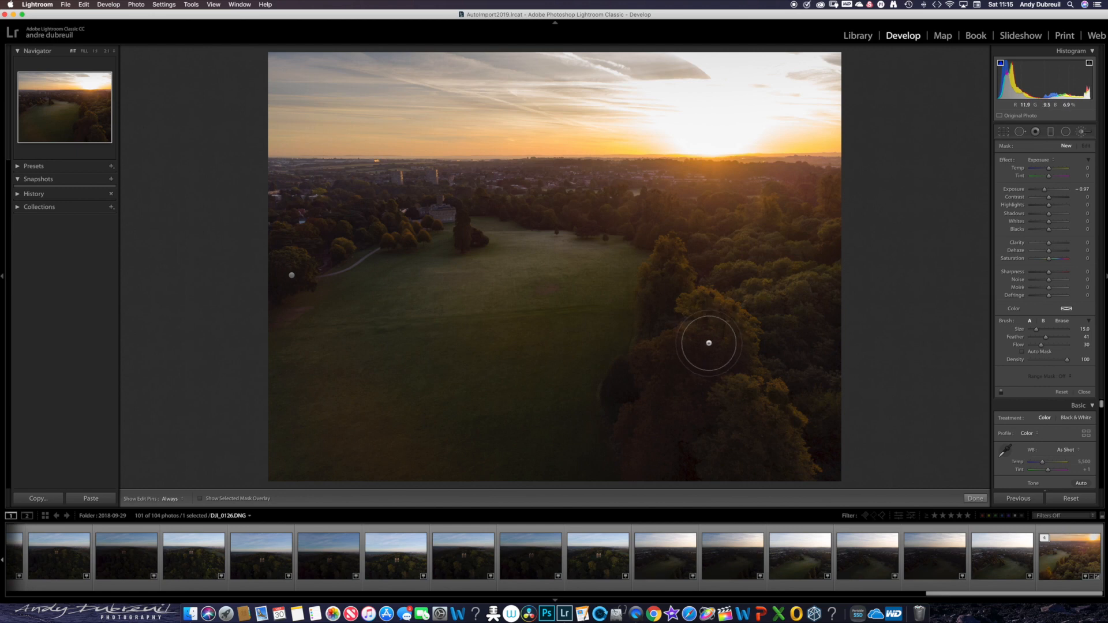
mouse_move(676, 369)
left_mouse_down()
mouse_move(663, 431)
mouse_move(649, 441)
mouse_move(643, 408)
left_mouse_up()
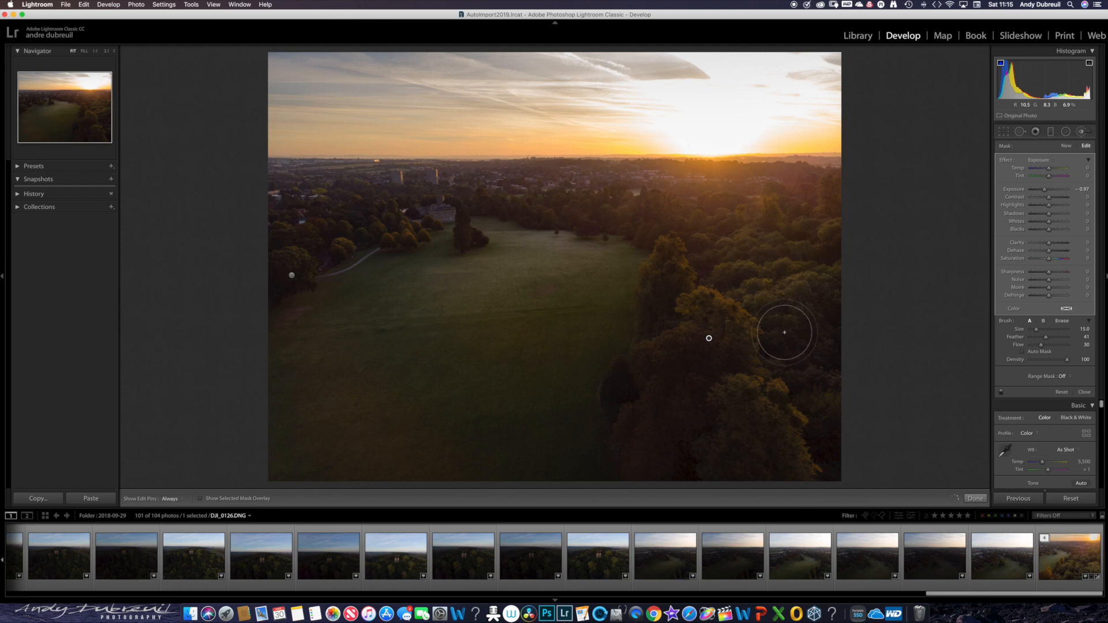
- Reduce the brush size to 7, and hide and show the edit pins to inspect the brushed areas
scroll(784, 332, "down", 6)
scroll(774, 322, "up", 2)
key("h")
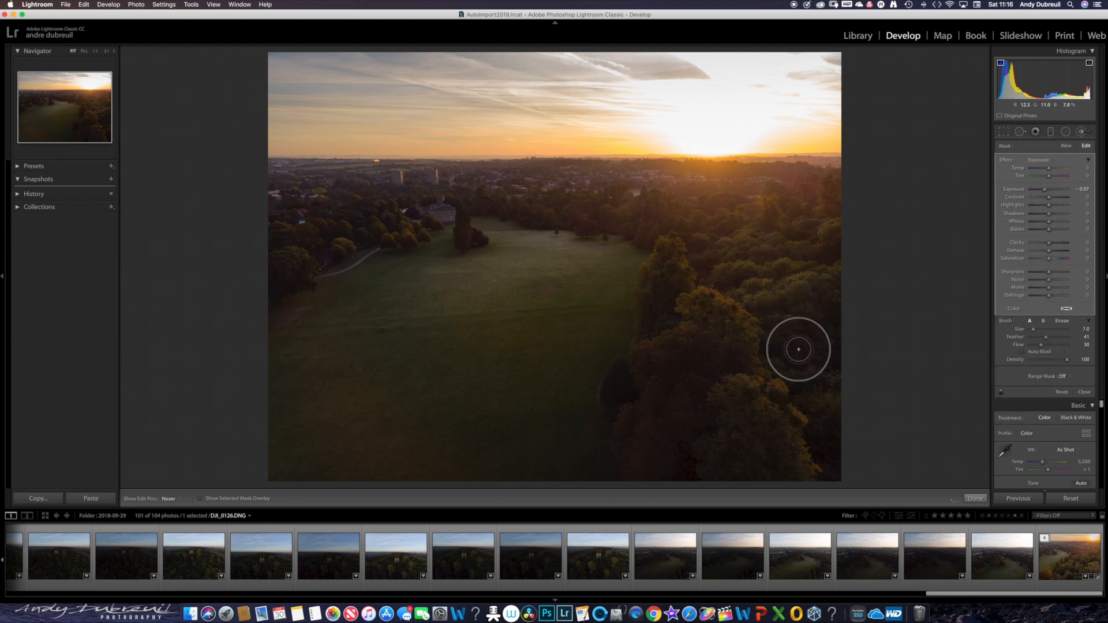
key("h")
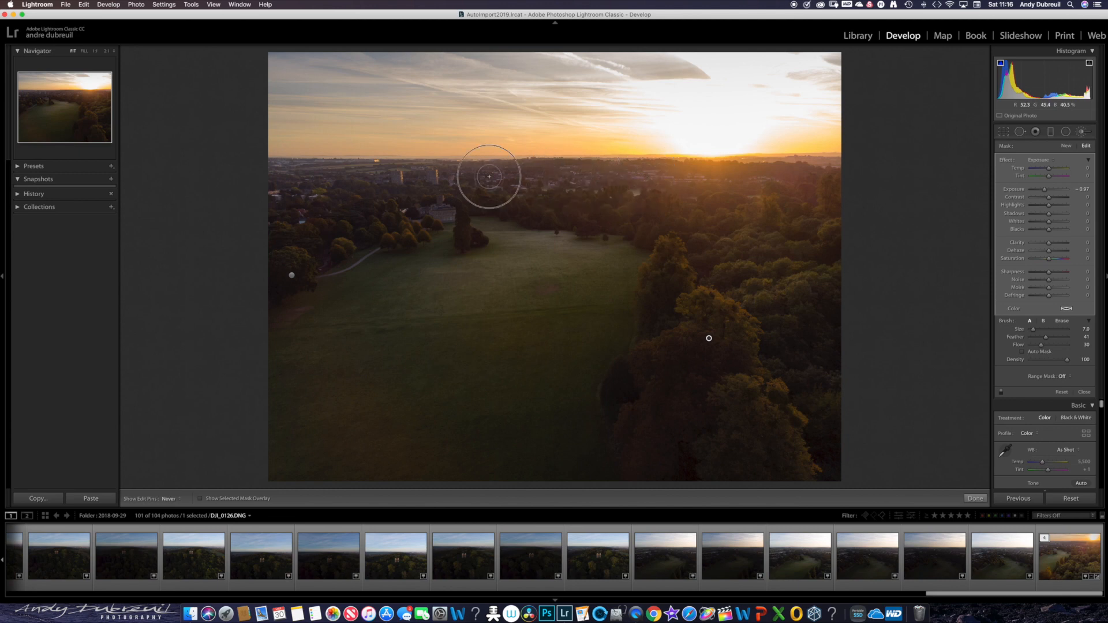
key("h")
key("h")
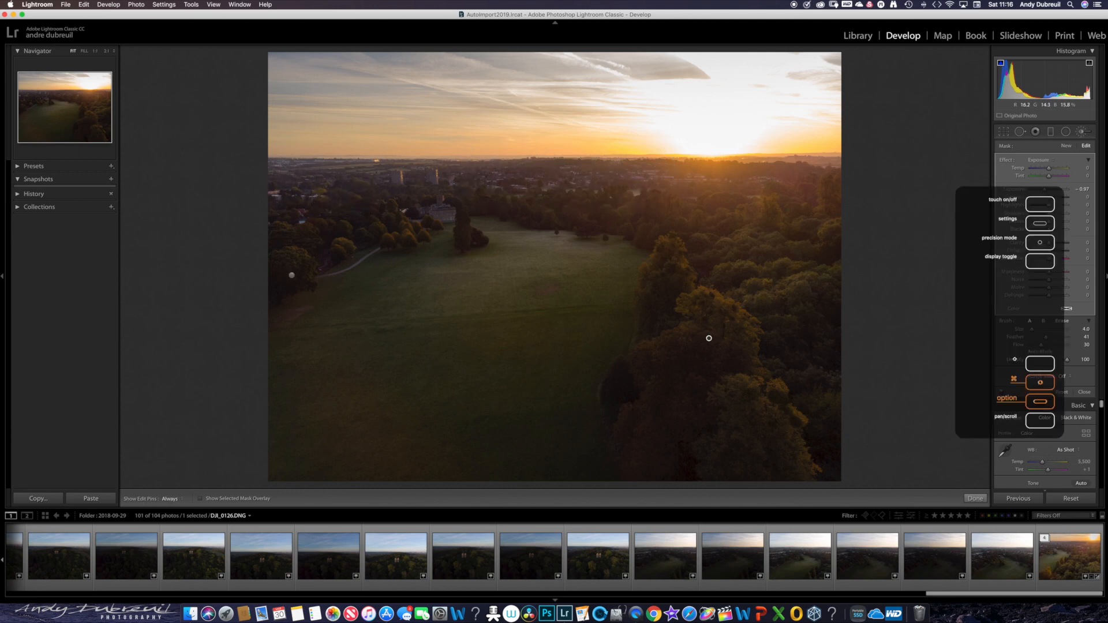
- Reactivate the Exposure 1.14 brush adjustment on the trees at the field's left edge and enlarge the brush to size 17
key("h")
key("]")
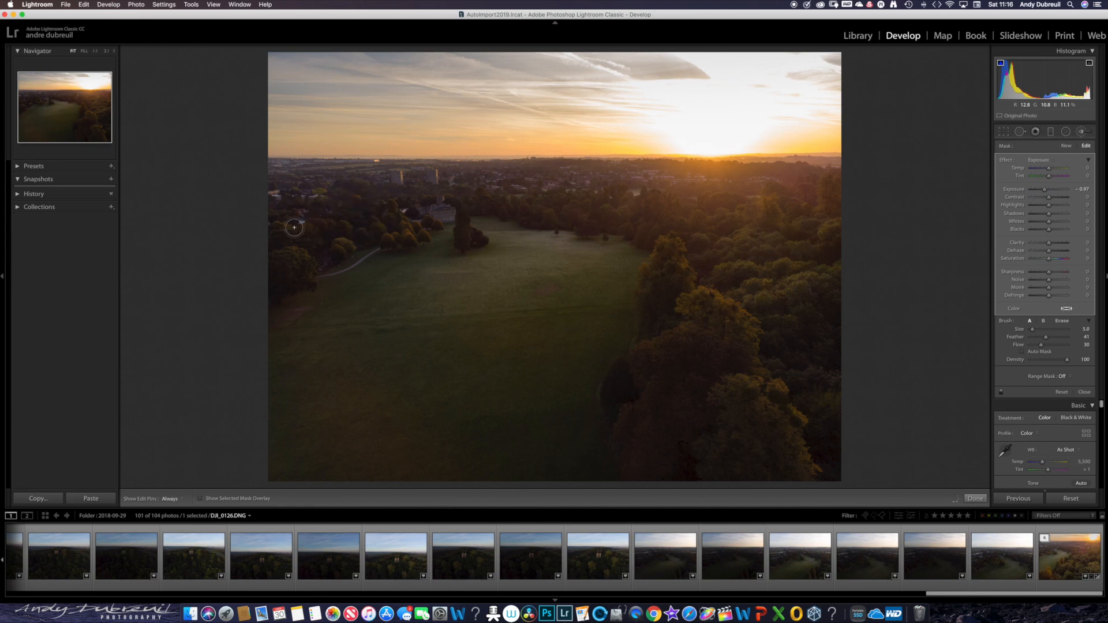
key("h")
key("h")
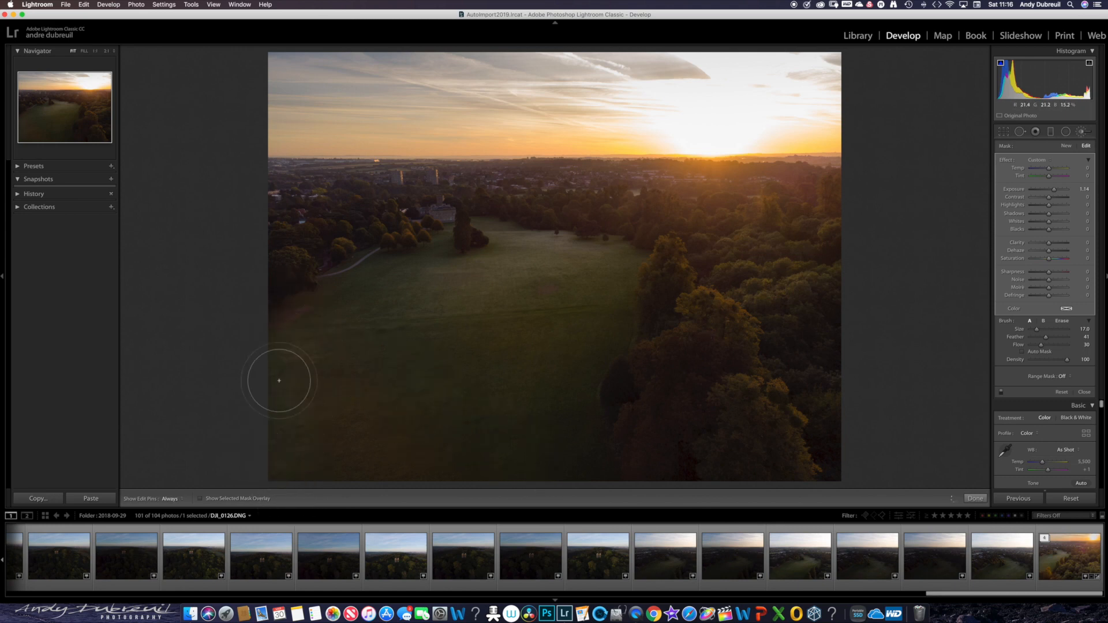
key("h")
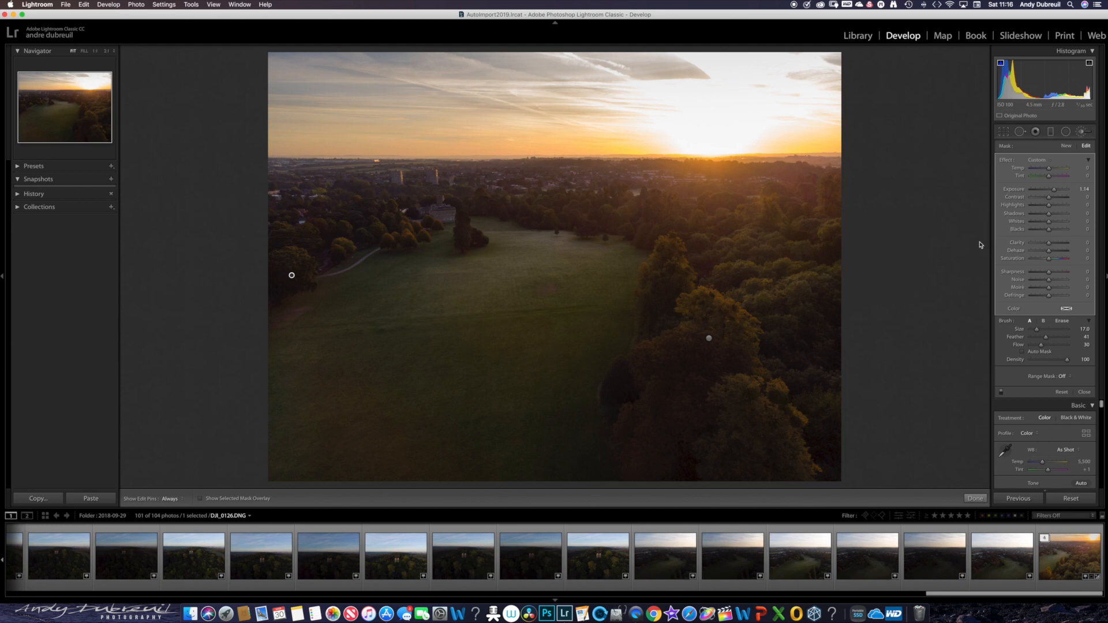
- Reset all brush adjustments and darken the trees along the photo's right edge with a new size 11 brush at Exposure -1.20
left_click(1067, 391)
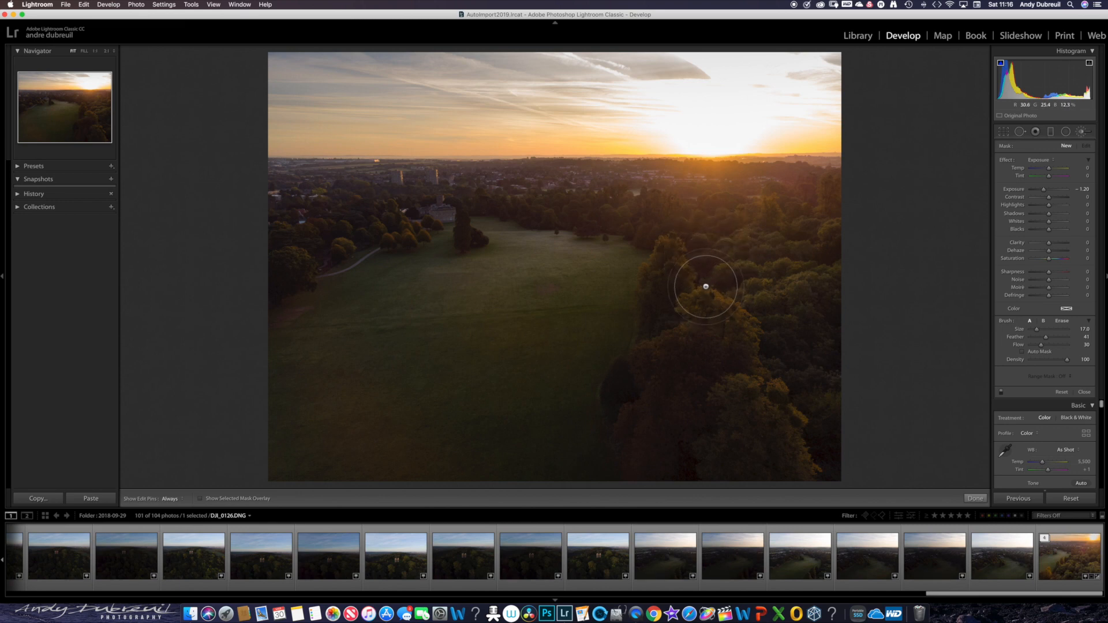
scroll(710, 278, "down", 4)
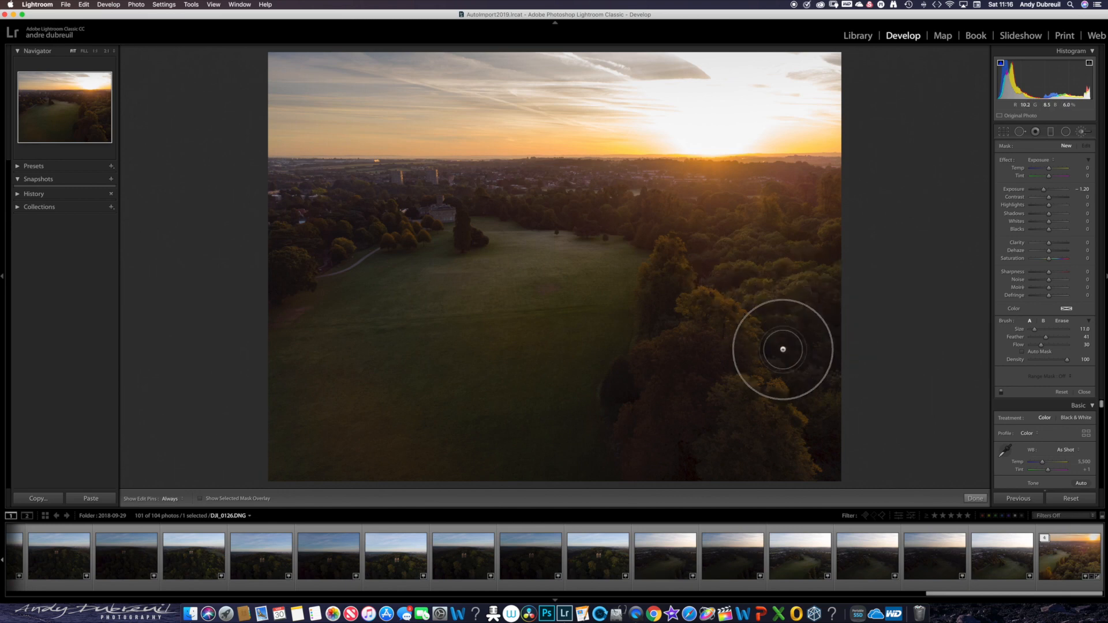
mouse_move(818, 304)
left_mouse_down()
mouse_move(786, 333)
mouse_move(782, 320)
mouse_move(828, 445)
left_mouse_up()
key("h")
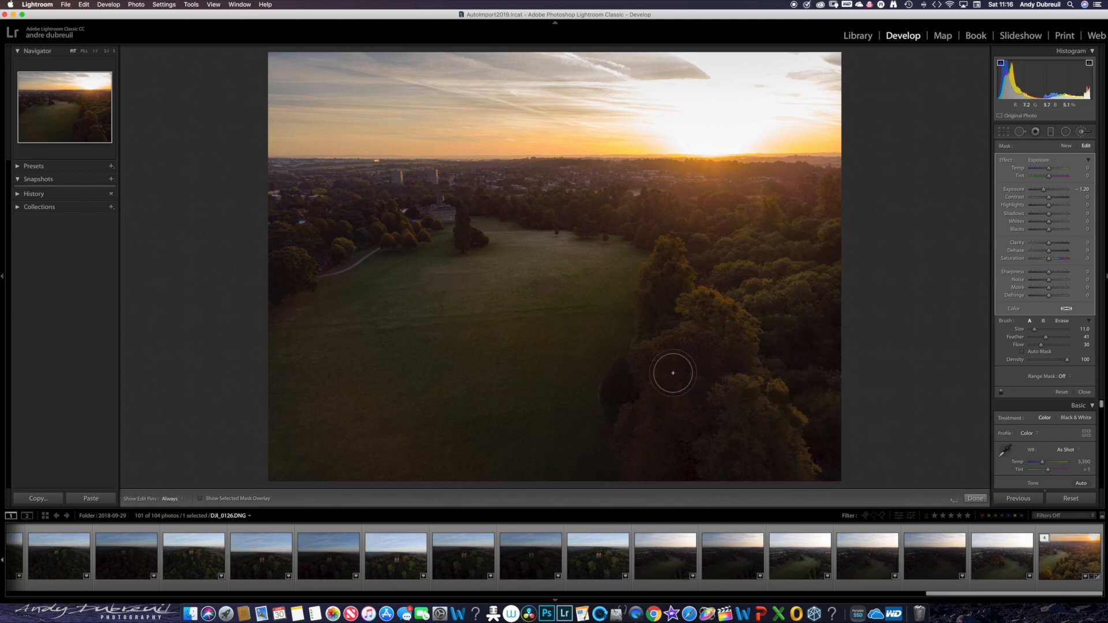
- Extend the darkening brush over the large foreground trees beside the field, and enlarge the brush
mouse_move(673, 374)
left_mouse_down()
mouse_move(674, 396)
mouse_move(659, 418)
left_mouse_up()
key("bracketright")
key("bracketright")
key("bracketright")
key("bracketright")
key("h")
- Darken the trees near the path left of the house with the same brush adjustment, and set the brush size to 12
key("h")
mouse_move(371, 246)
left_mouse_down()
mouse_move(347, 293)
mouse_move(356, 272)
left_mouse_up()
scroll(356, 271, "down", 3)
scroll(354, 269, "down", 3)
key("h")
scroll(339, 220, "down", 5)
scroll(340, 219, "up", 3)
key("h")
key("h")
key("bracketright")
key("bracketright")
key("bracketright")
key("bracketright")
key("bracketright")
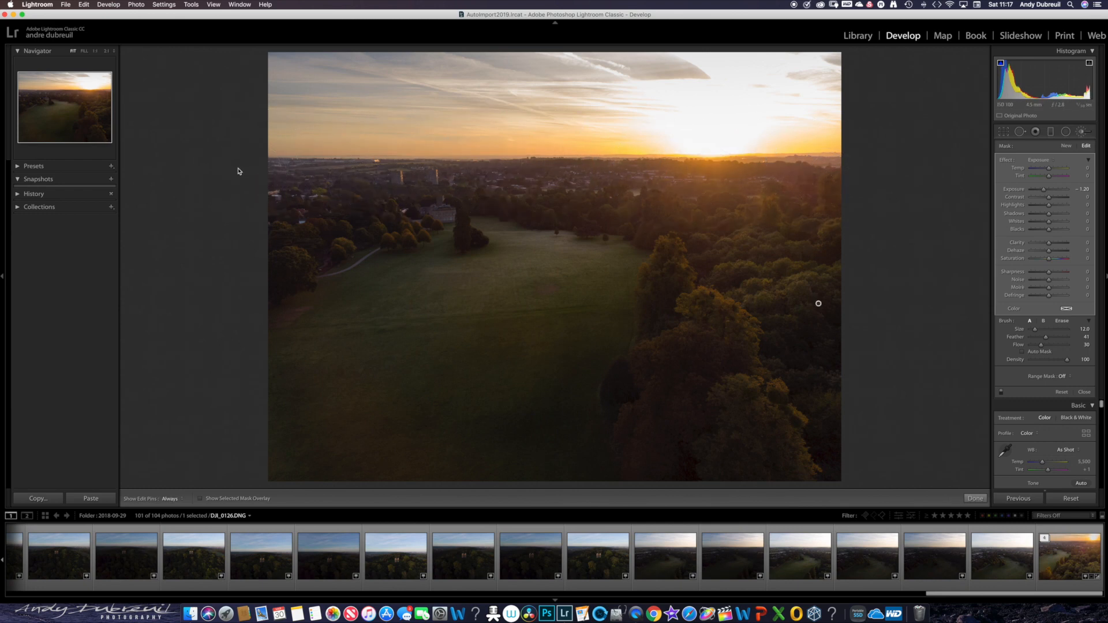
- Hide and show the edit pin to check the brushed areas, and close the adjustment brush
key("h")
key("h")
left_click(1081, 394)
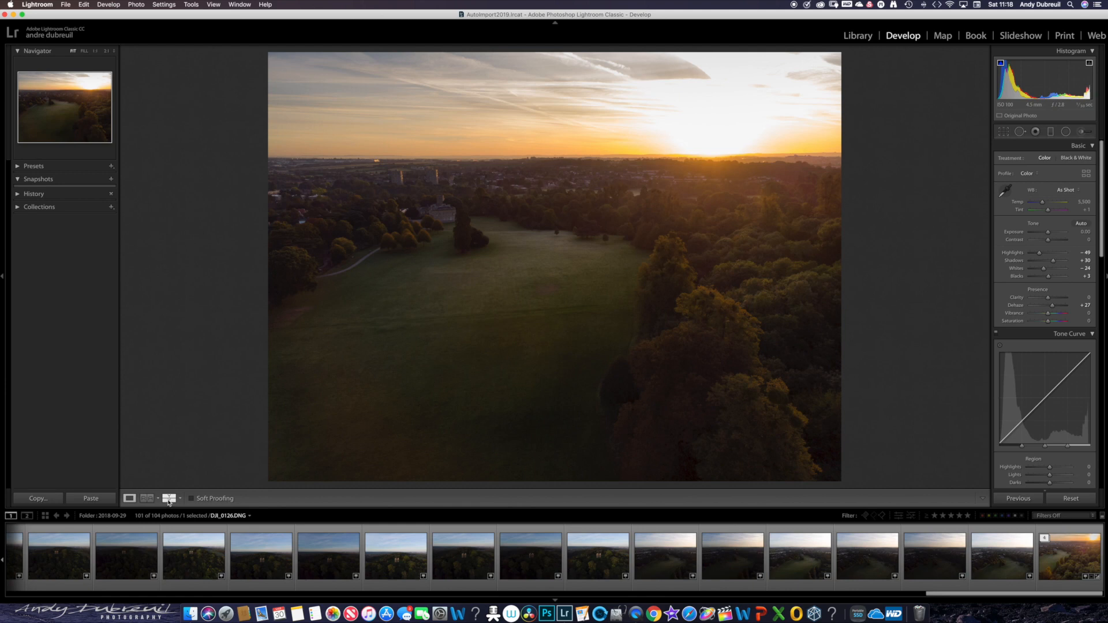
- Compare the before and after versions stacked and side by side, try exchanging their settings, and return to the single-photo view
left_click(169, 499)
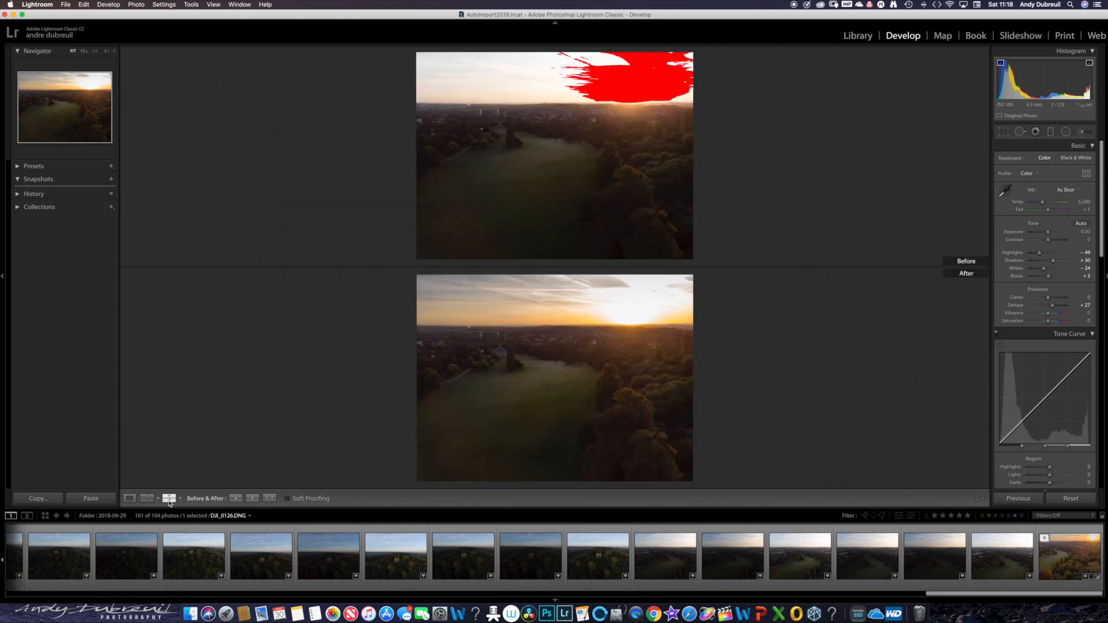
left_click(268, 499)
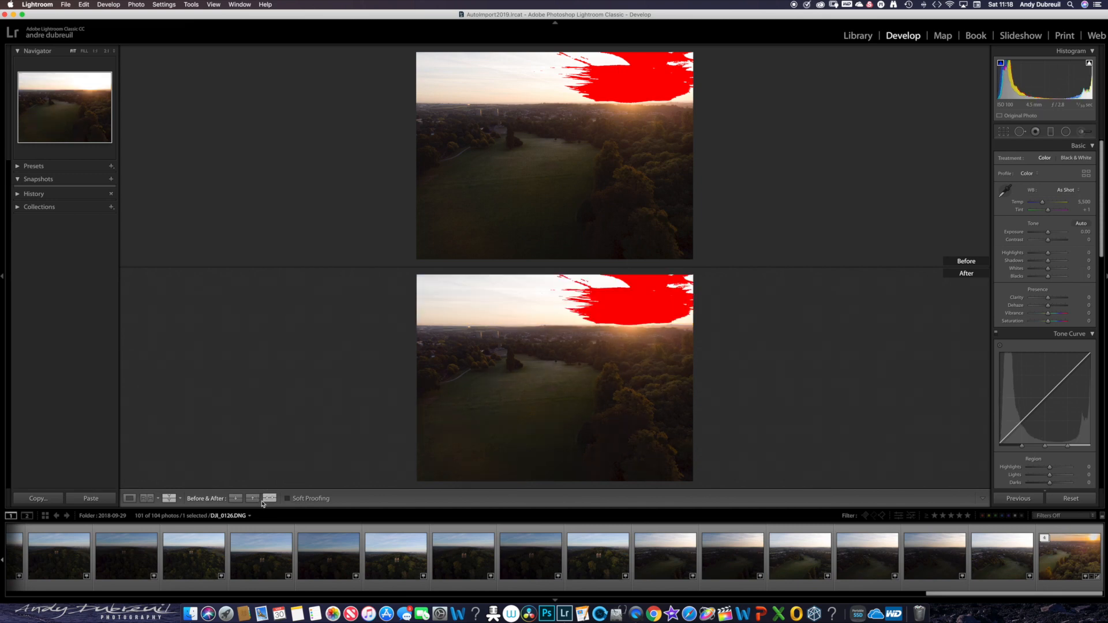
left_click(235, 499)
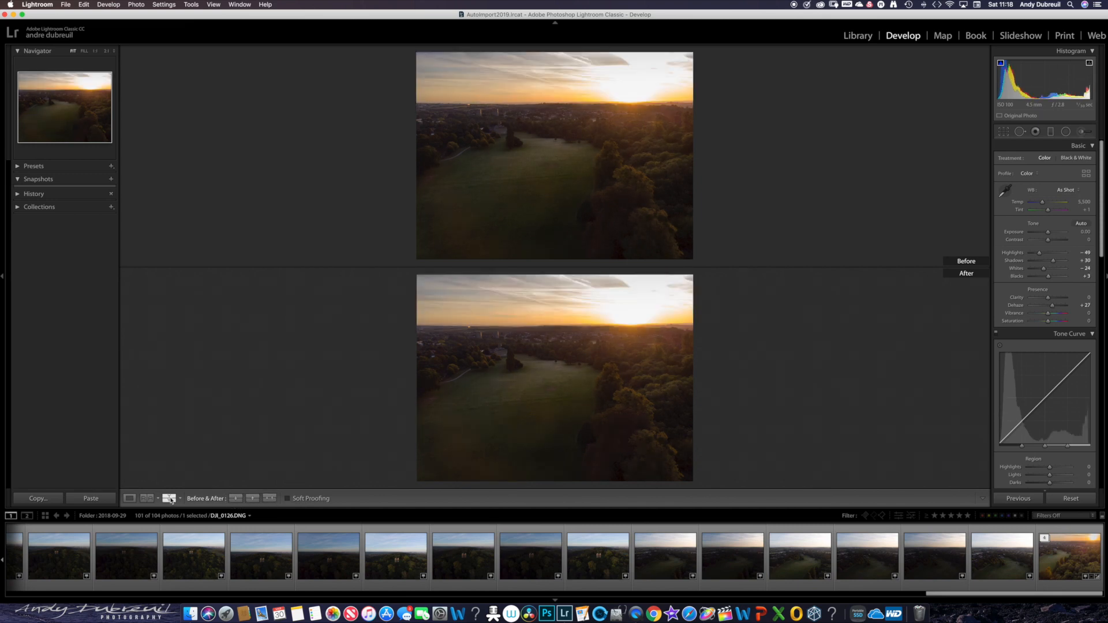
left_click(180, 499)
left_click(188, 508)
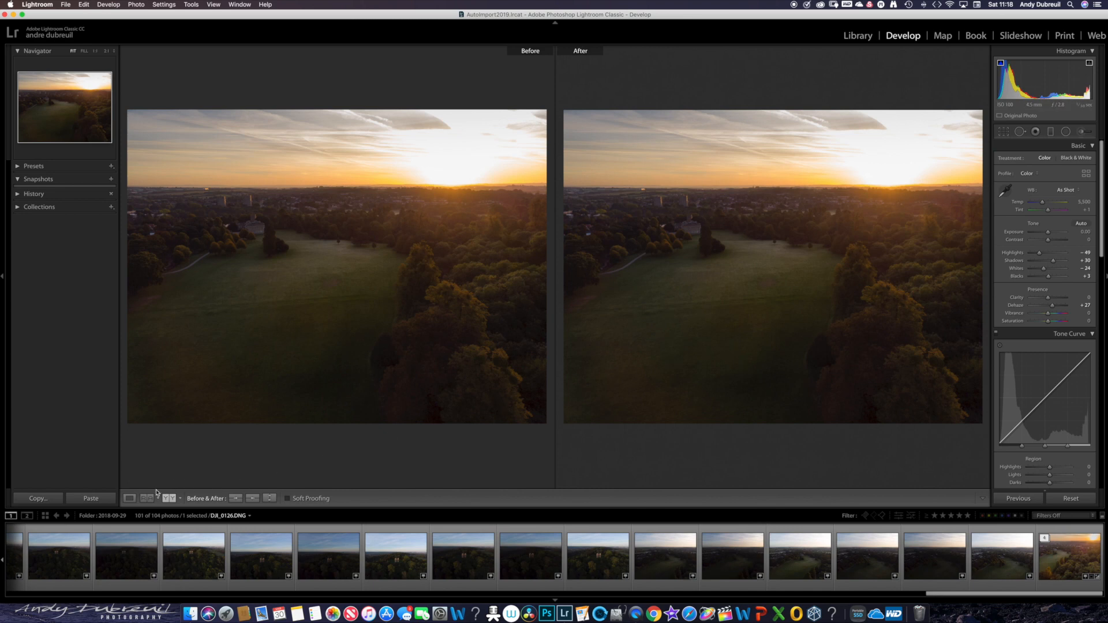
left_click(129, 500)
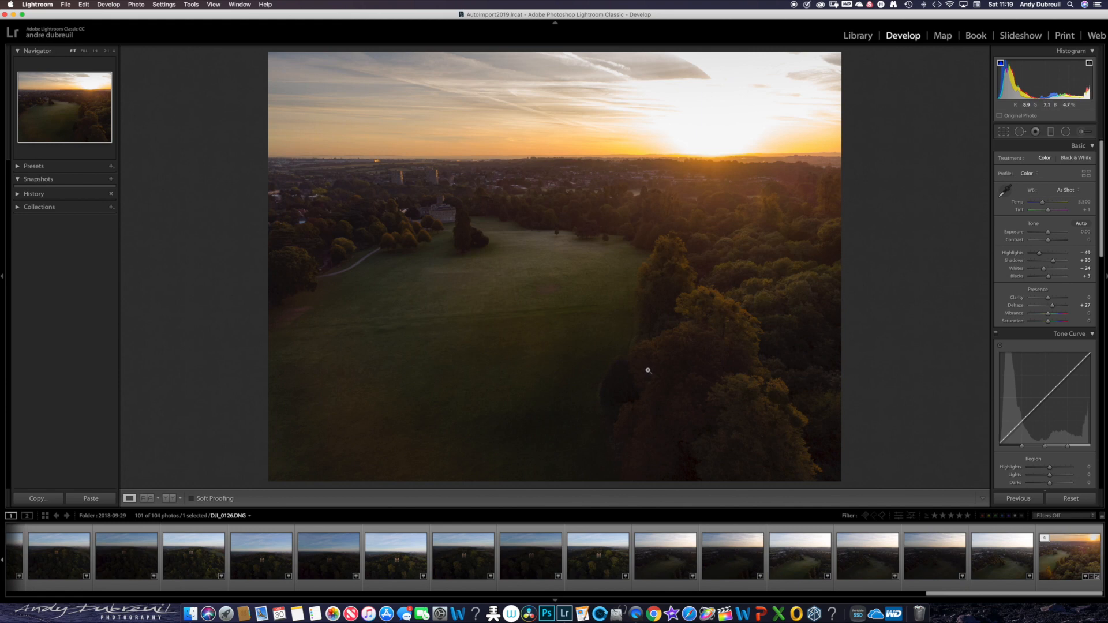
- Open the export settings for the edited photo and keep Hard Drive as the export destination
left_click(66, 5)
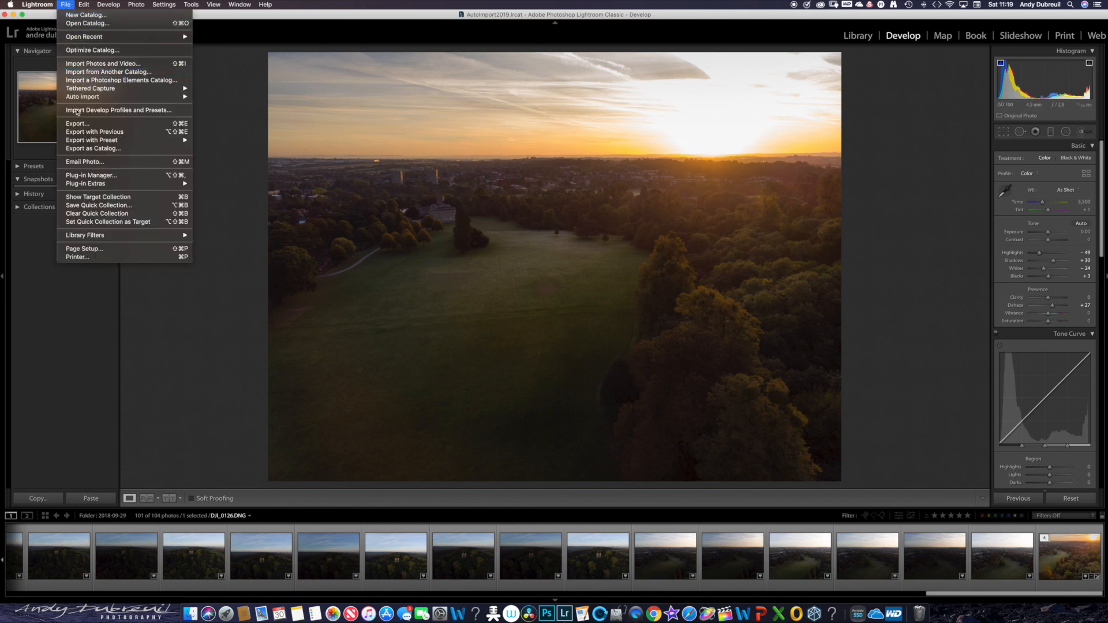
left_click(81, 125)
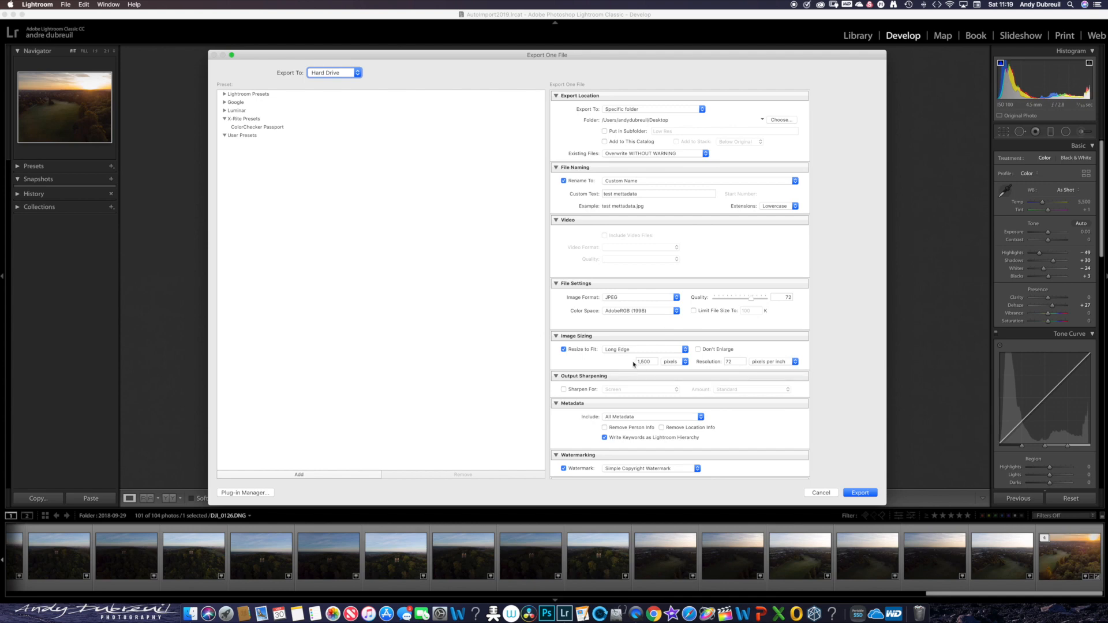
left_click(356, 72)
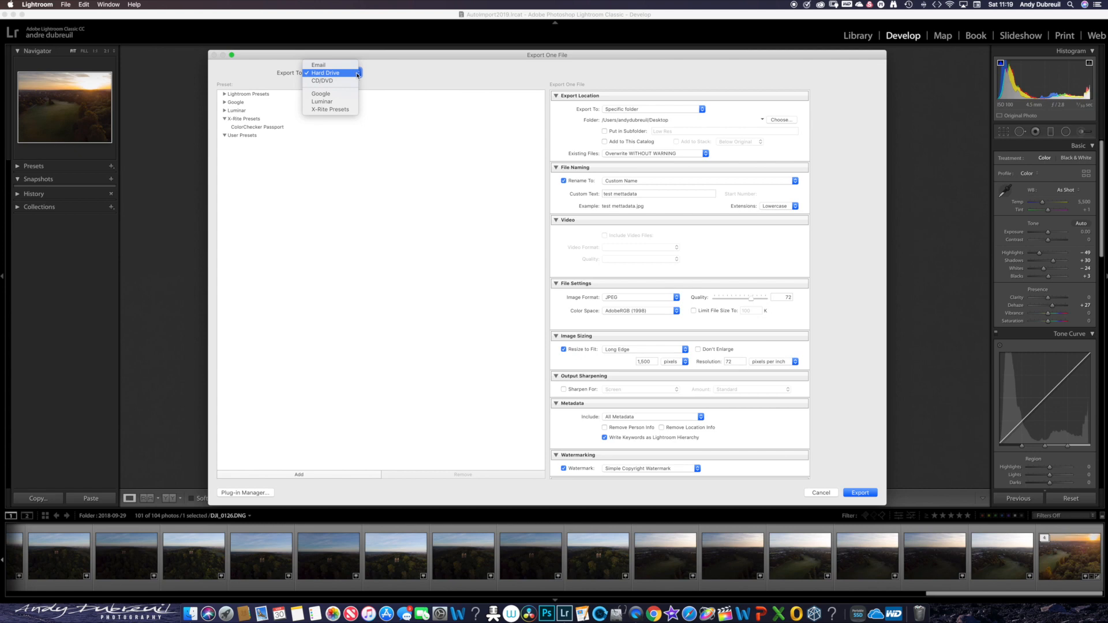
left_click(356, 74)
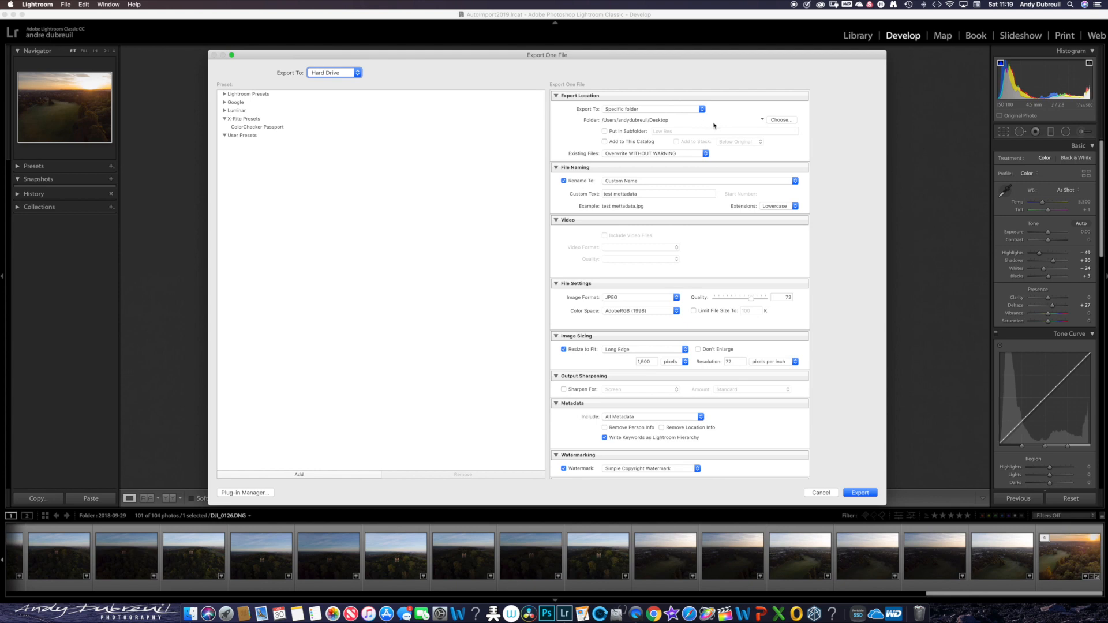
- Browse to the Photo-Video drive for the export location and create a folder named Export2019 there
left_click(779, 120)
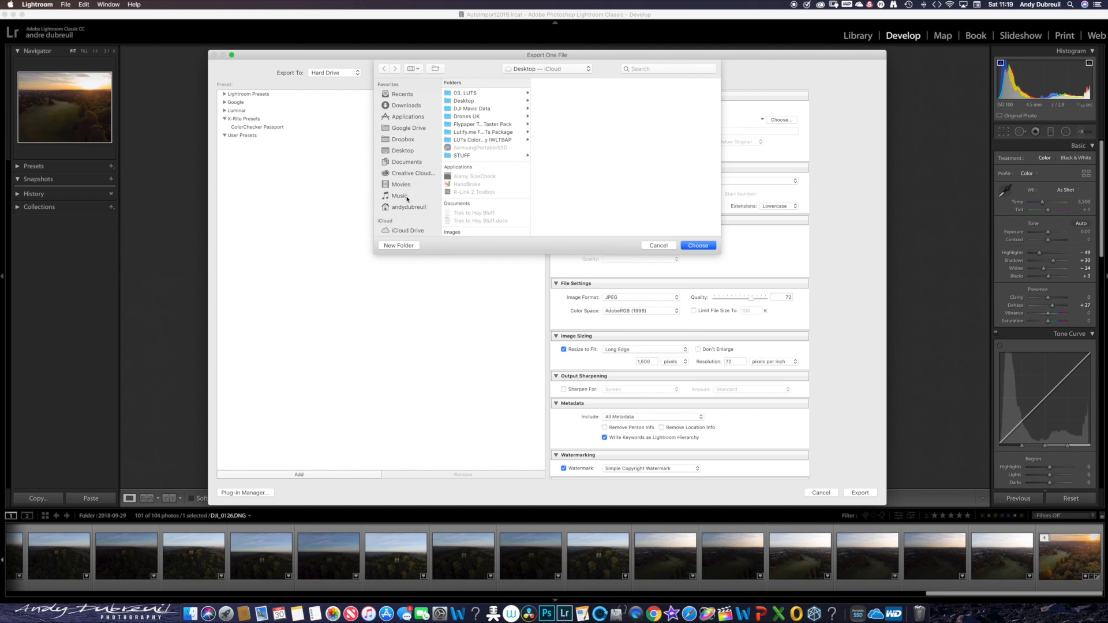
scroll(410, 196, "down", 5)
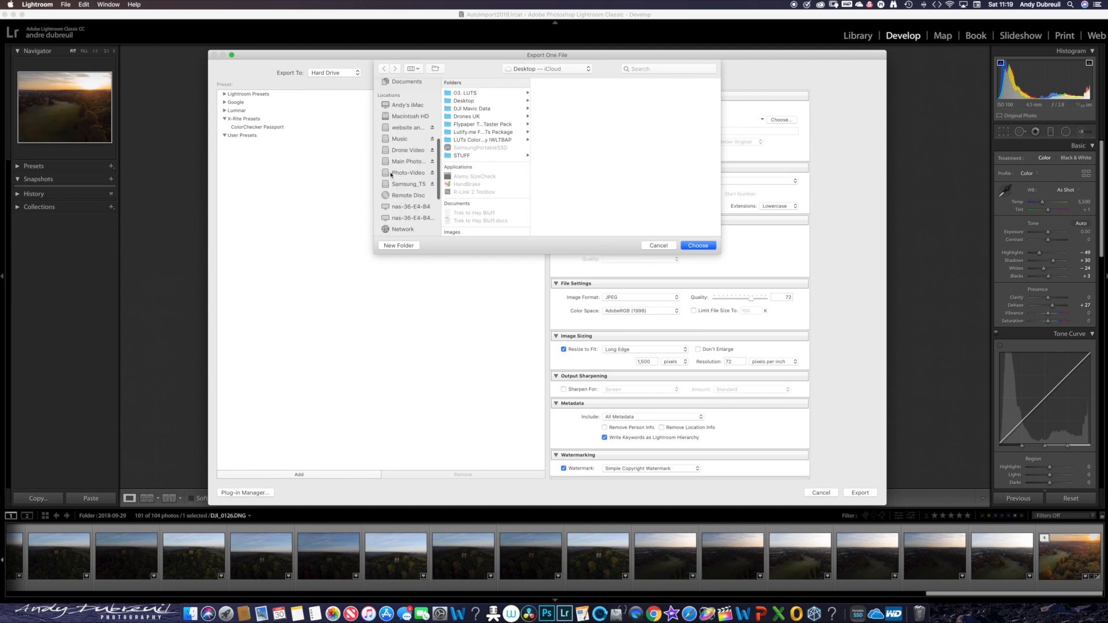
left_click(406, 174)
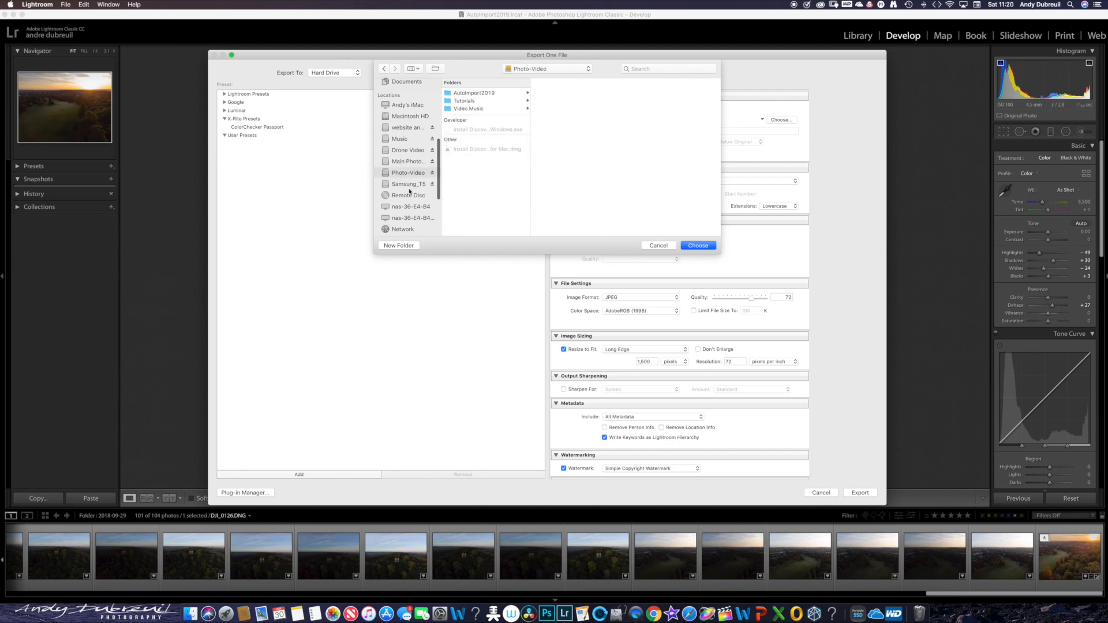
left_click(398, 245)
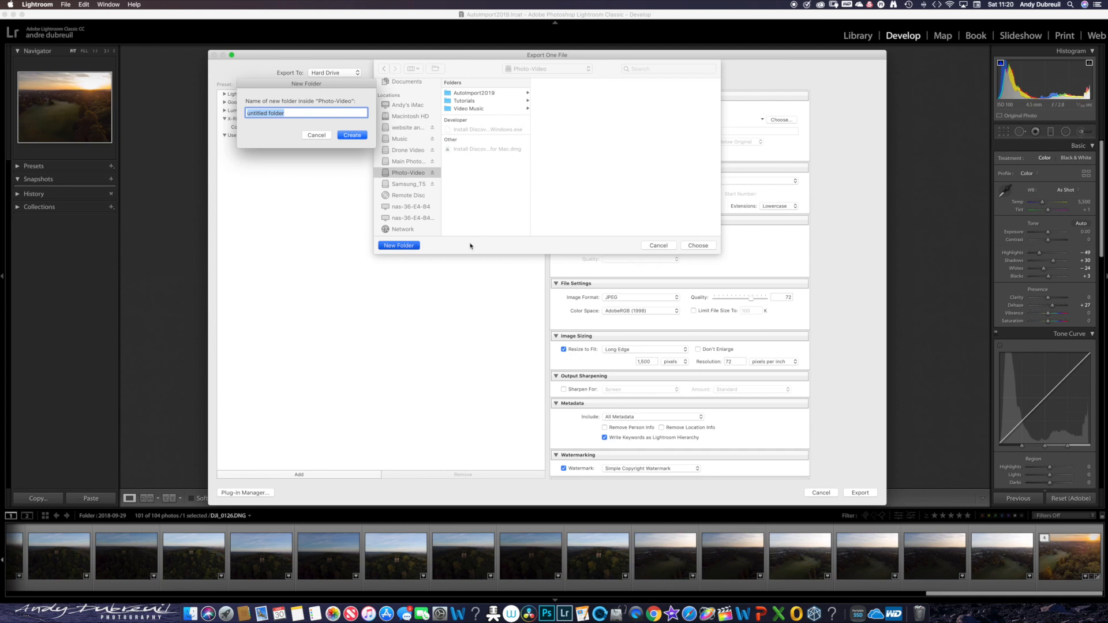
type("Export2019")
key("Return")
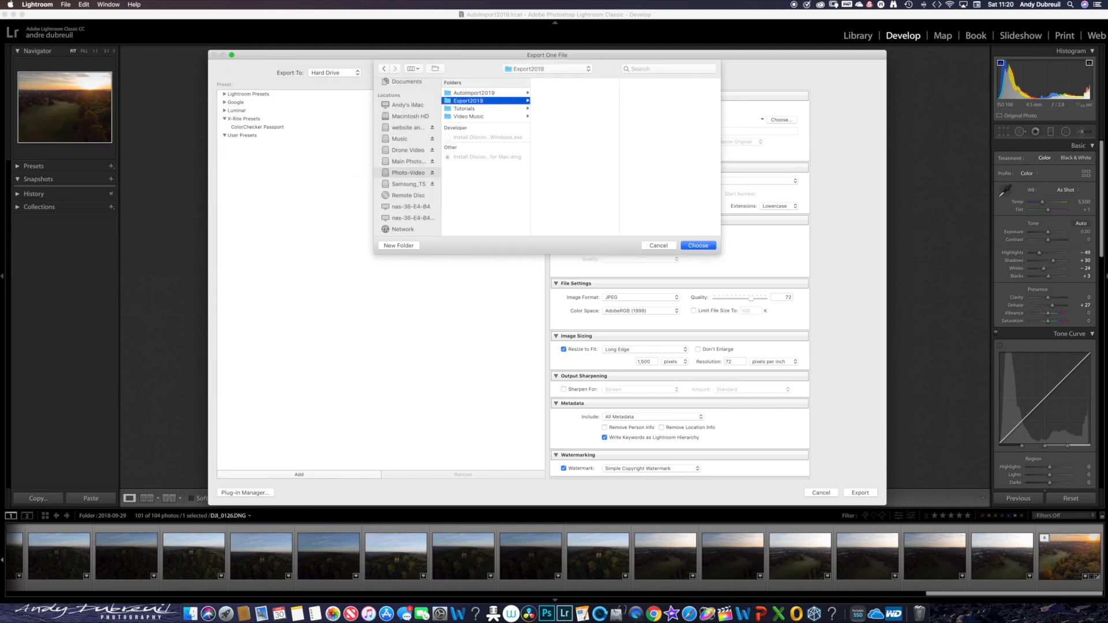
- Create a subfolder named Blaise inside Export2019 and choose it as the export folder
left_click(408, 248)
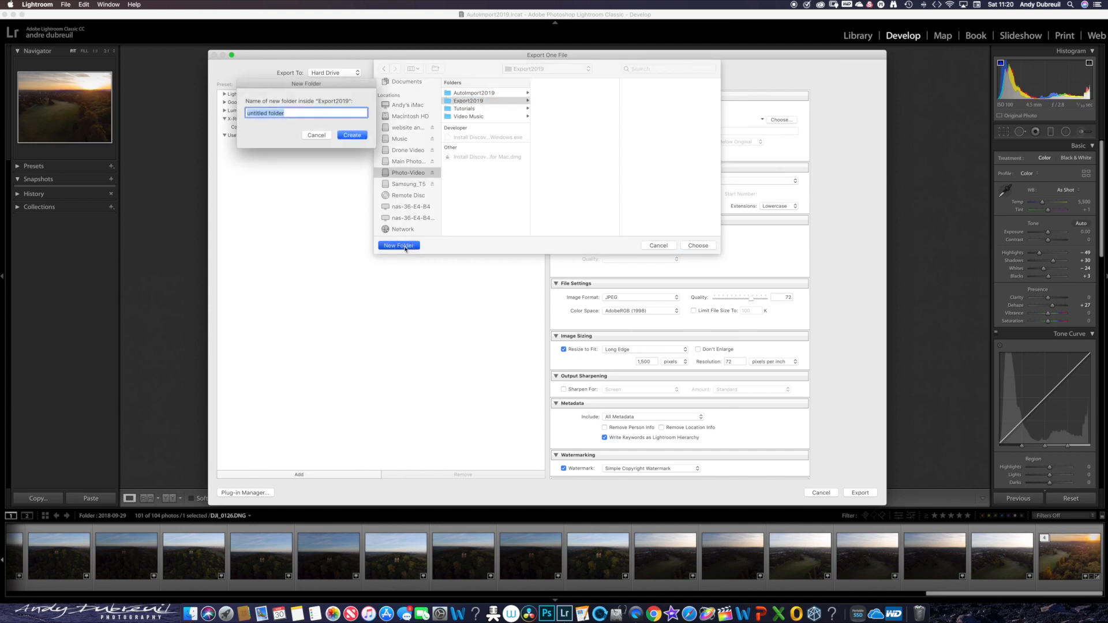
type("Blaise")
key("Return")
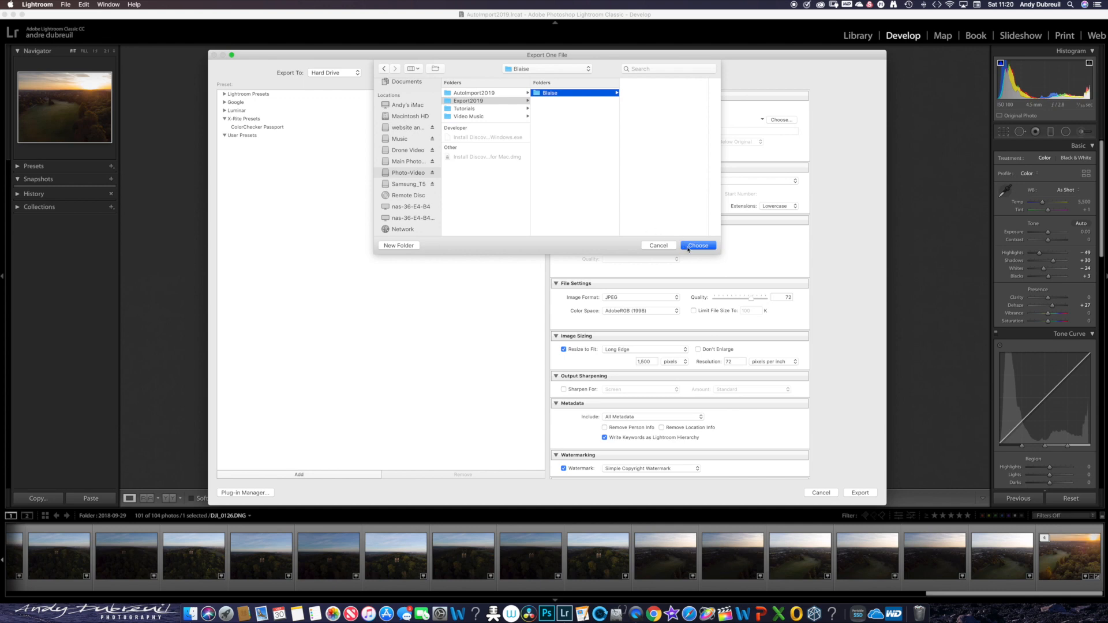
left_click(697, 246)
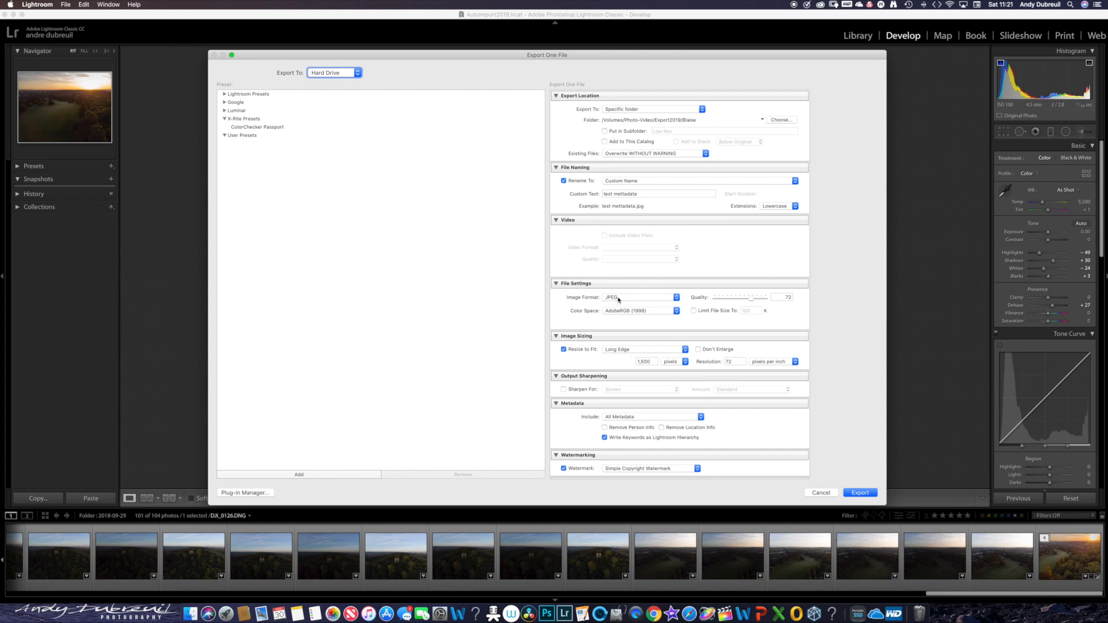
- Export the photo as a JPEG at quality 100 with the watermark named after the photographer
left_click(751, 298)
left_click_drag(754, 300, 769, 297)
scroll(680, 398, "down", 3)
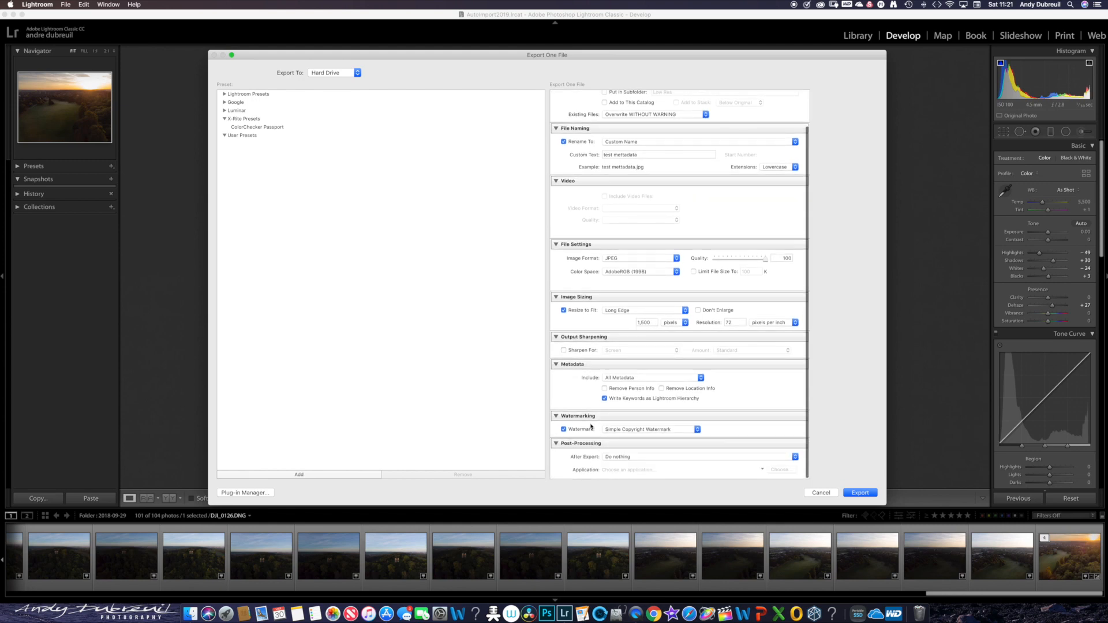
left_click(686, 430)
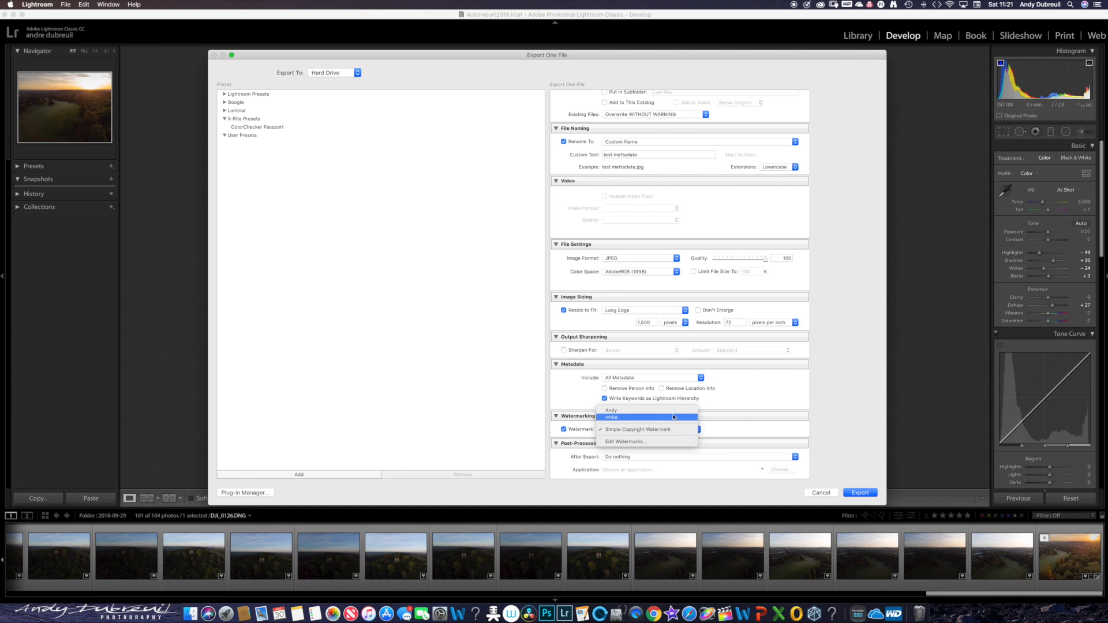
left_click(672, 414)
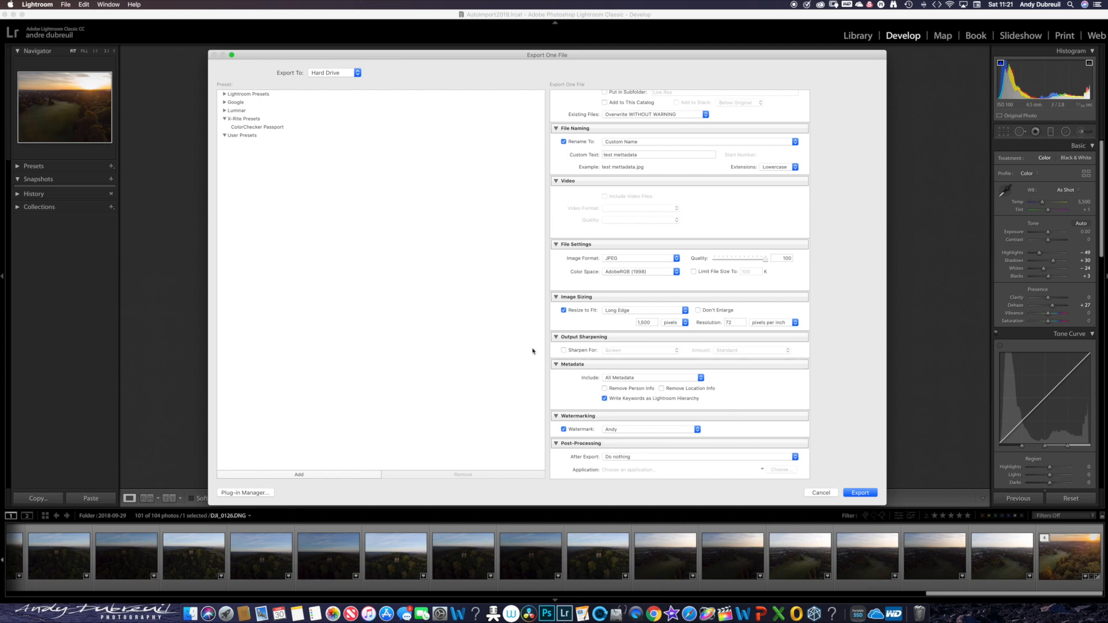
left_click(859, 493)
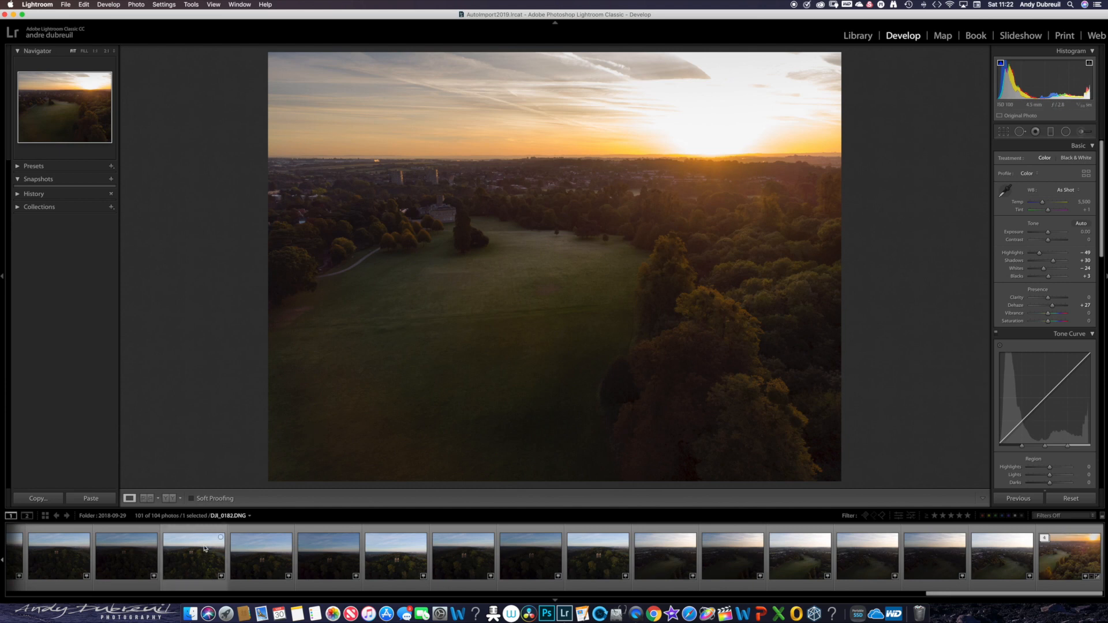
- Switch to Finder and locate the exported JPEG in the Blaise folder inside Export2019 on the Photo-Video drive
left_click(193, 607)
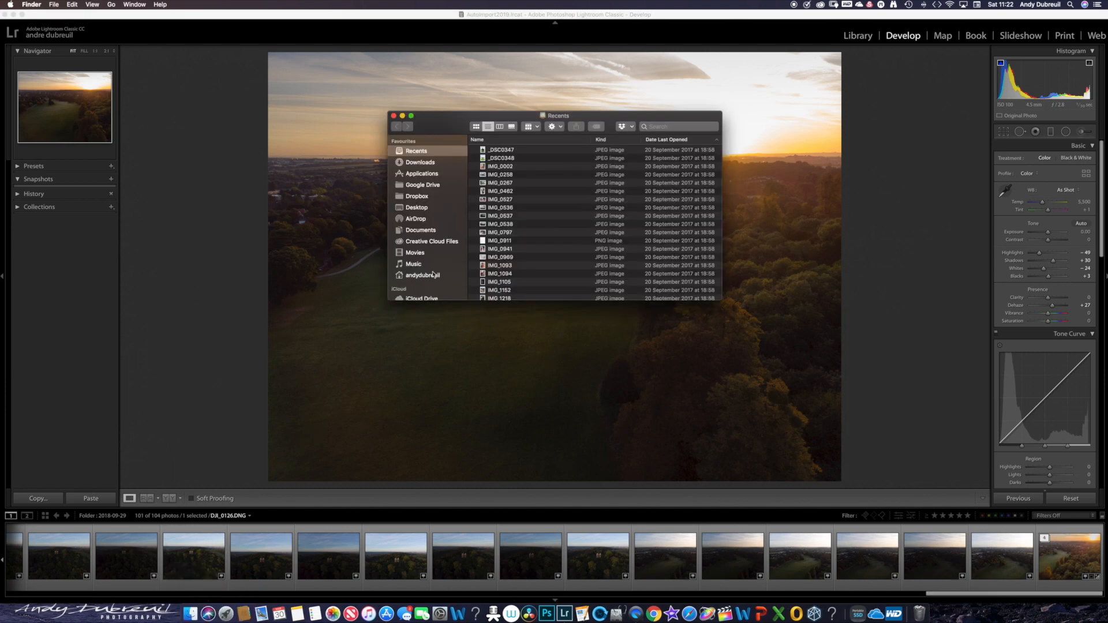
scroll(437, 273, "down", 5)
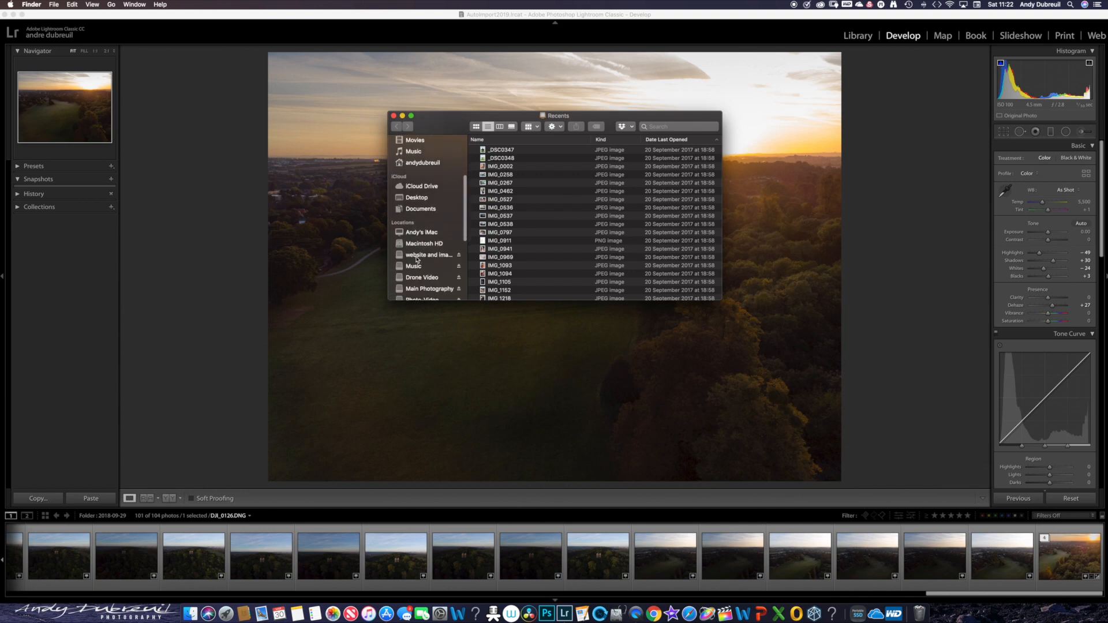
scroll(420, 265, "down", 2)
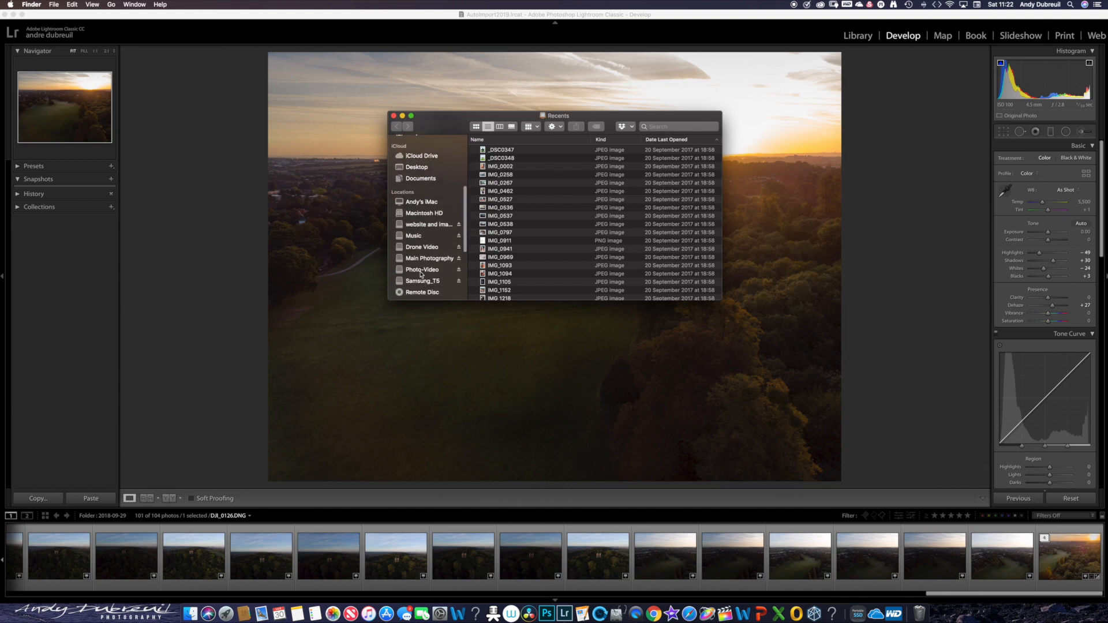
left_click(431, 268)
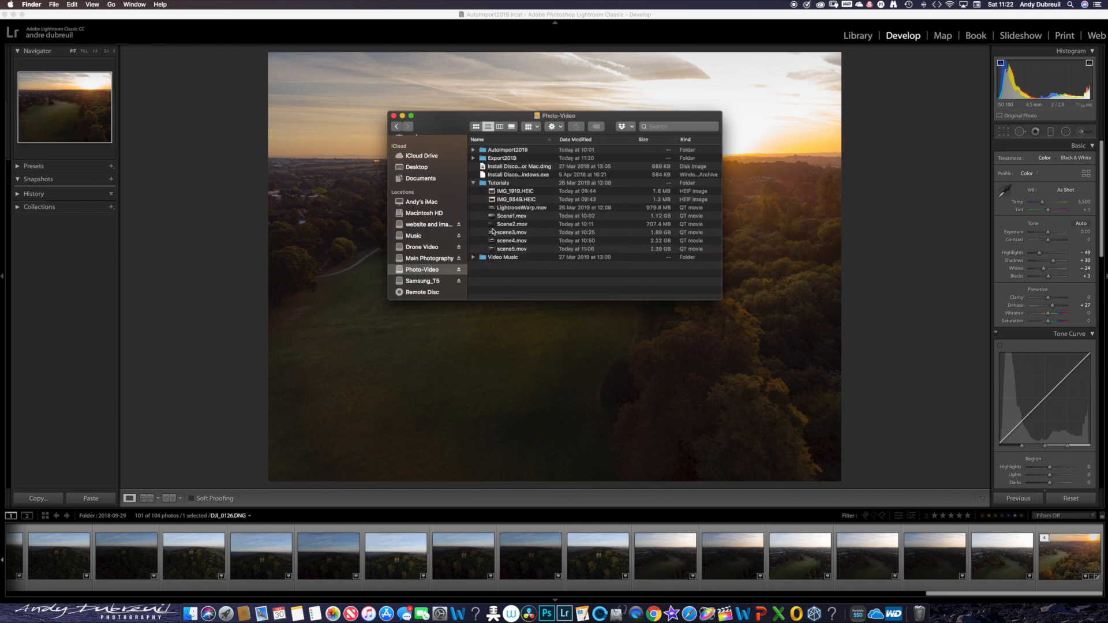
left_click(474, 158)
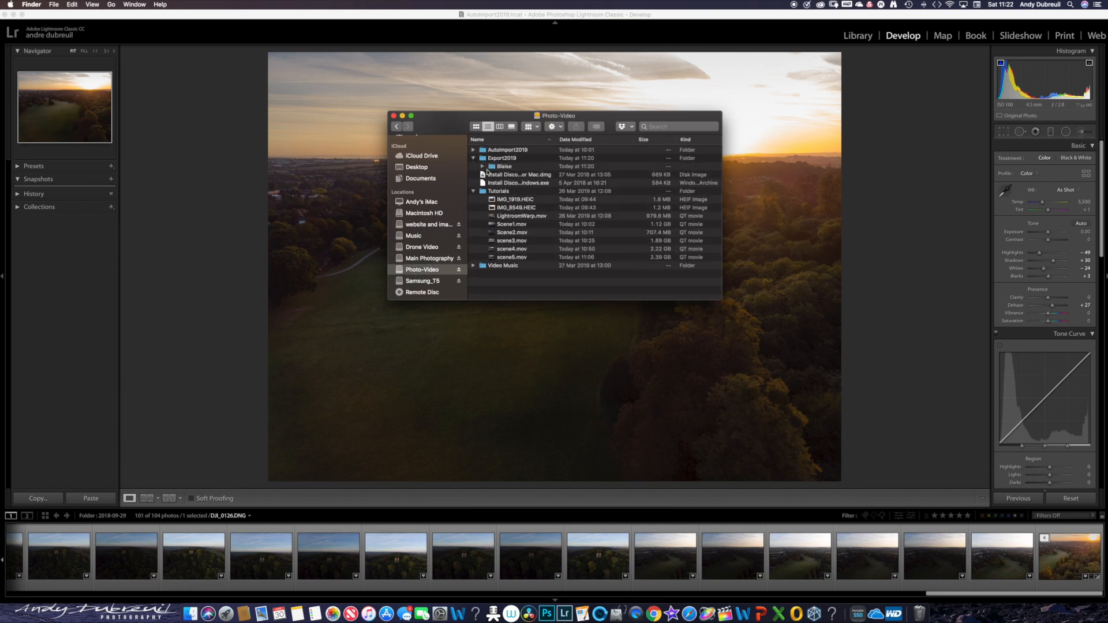
left_click(482, 166)
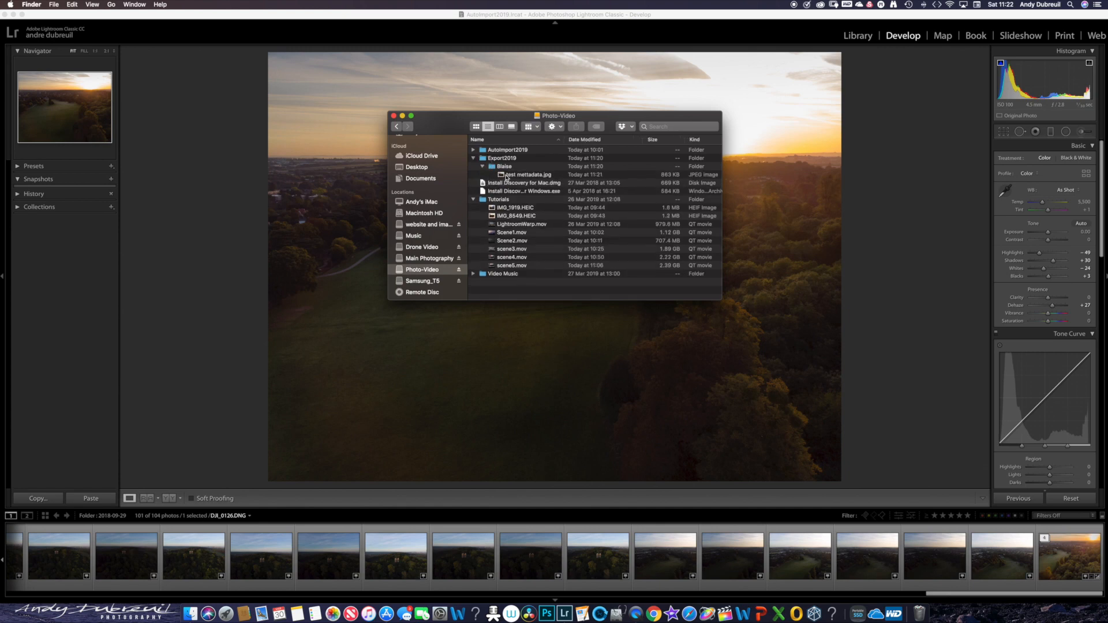
- Open the exported test mettadata.jpg in Preview, enlarge the window to inspect the watermarked image, and close it
left_click(502, 177)
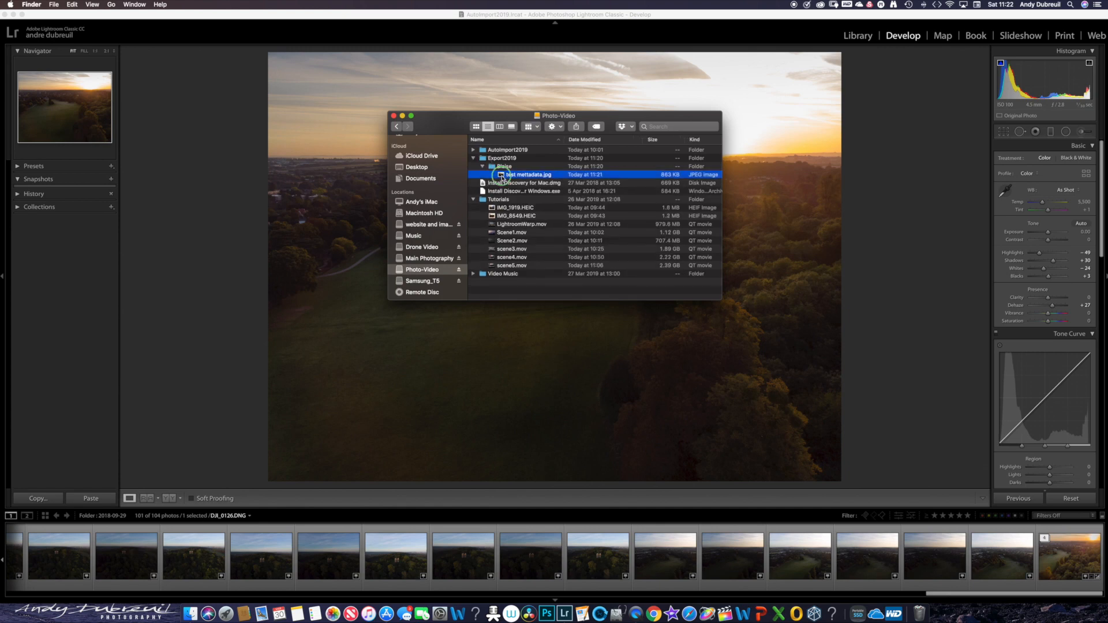
right_click(503, 176)
left_click(513, 180)
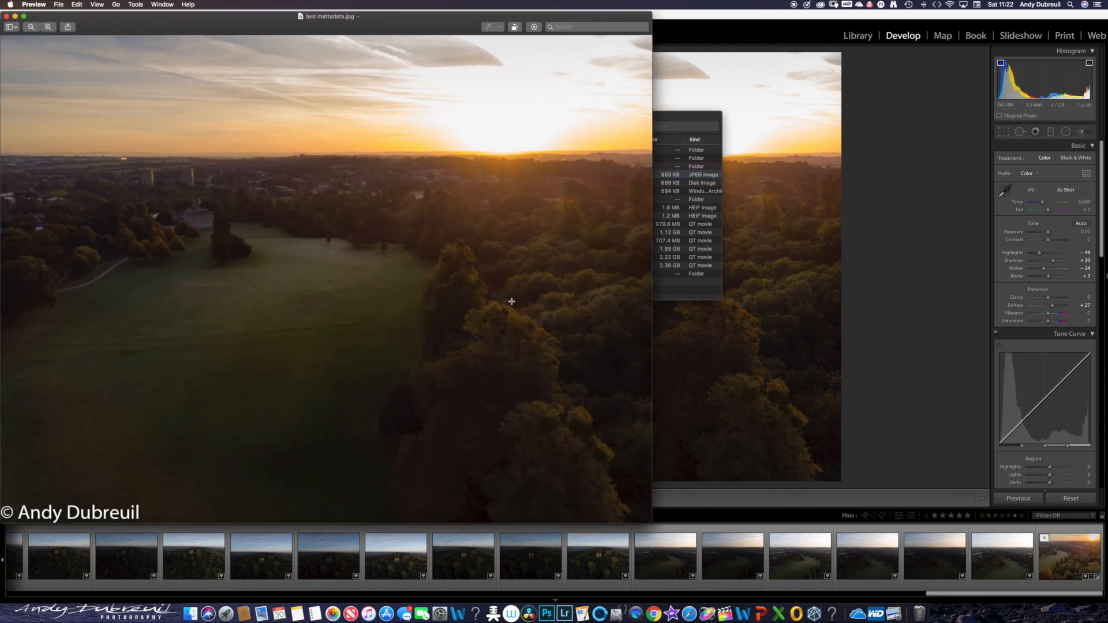
left_click_drag(268, 23, 343, 22)
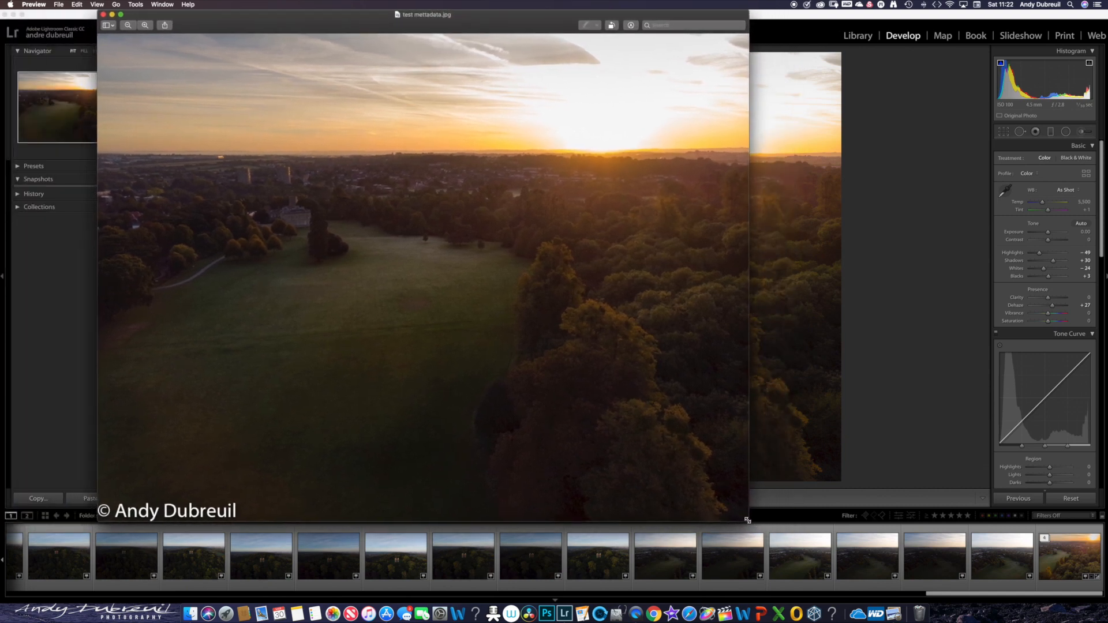
left_click_drag(748, 520, 1009, 568)
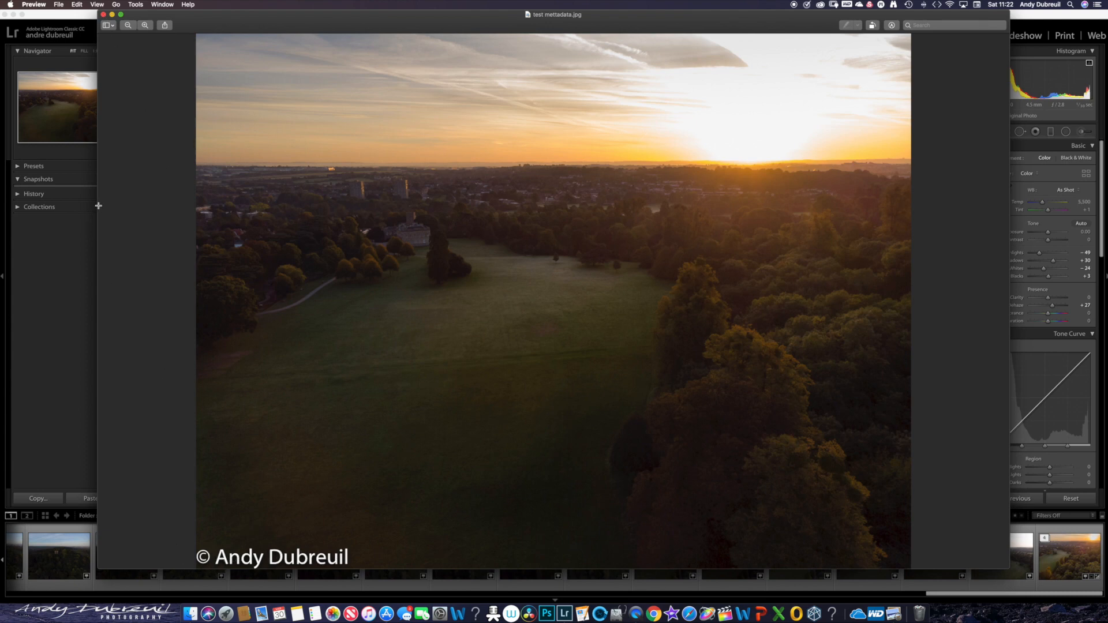
left_click(104, 15)
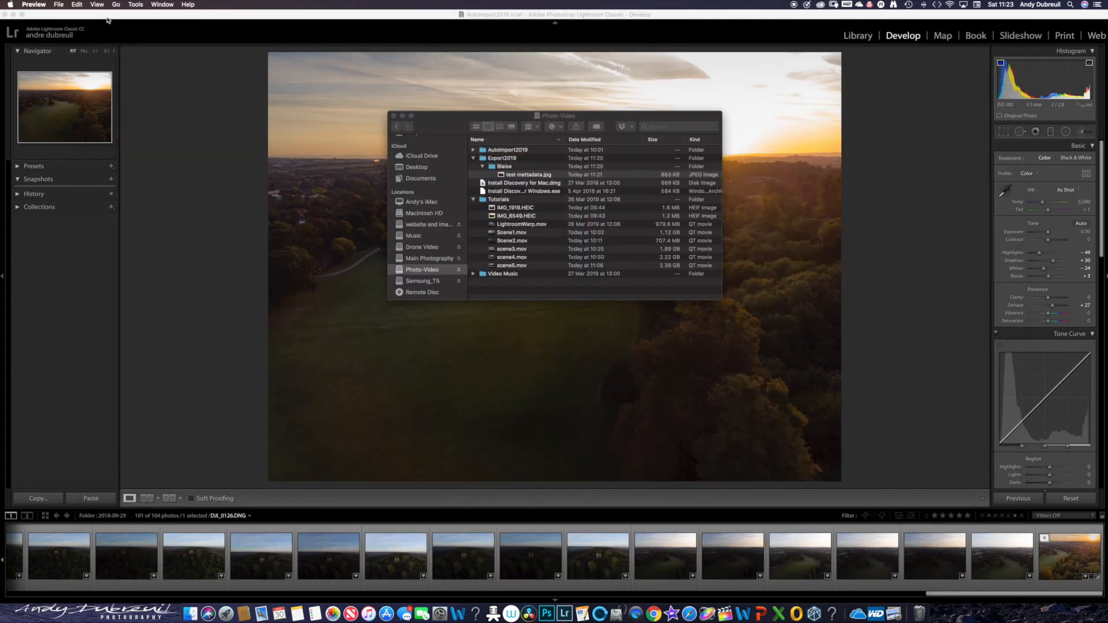
- Review the file information and embedded metadata of test mettadata.jpg, and close the Finder windows
right_click(507, 178)
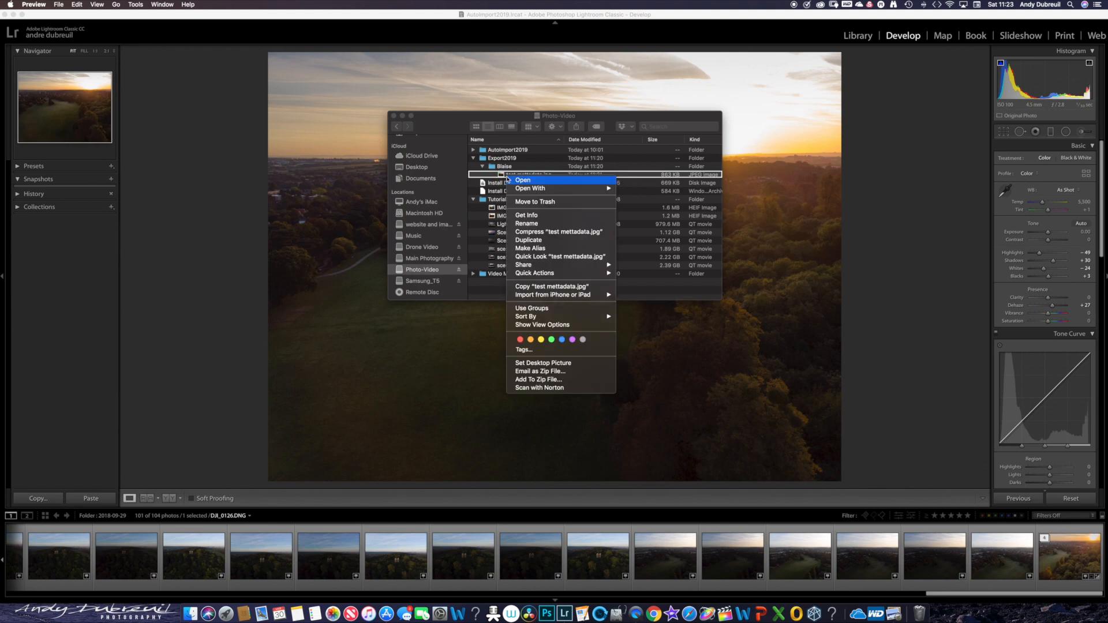
left_click(527, 216)
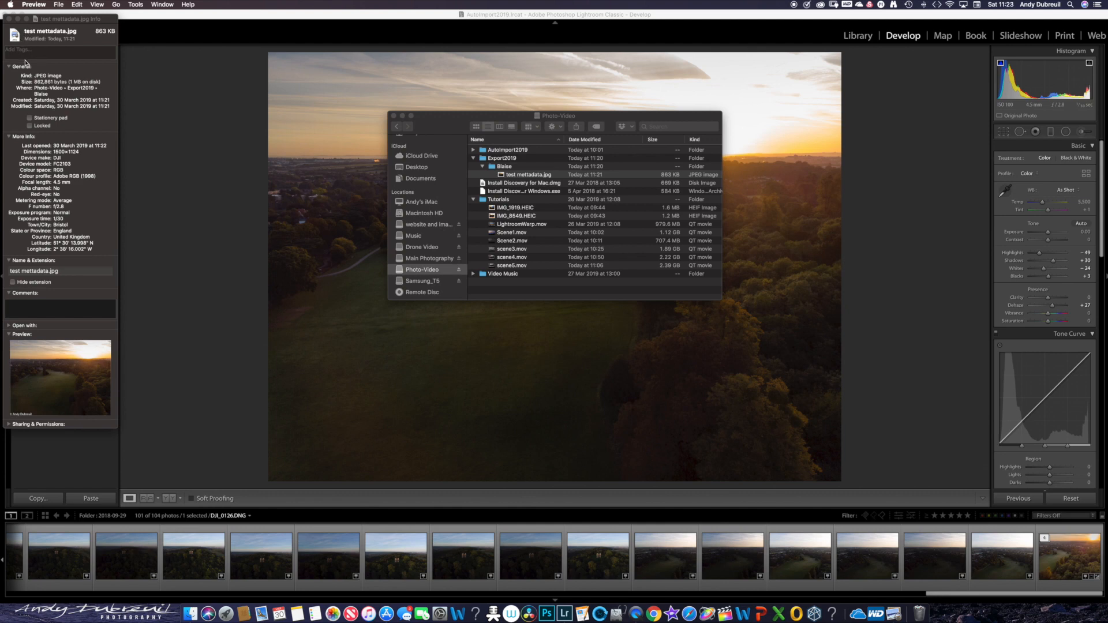
left_click(9, 19)
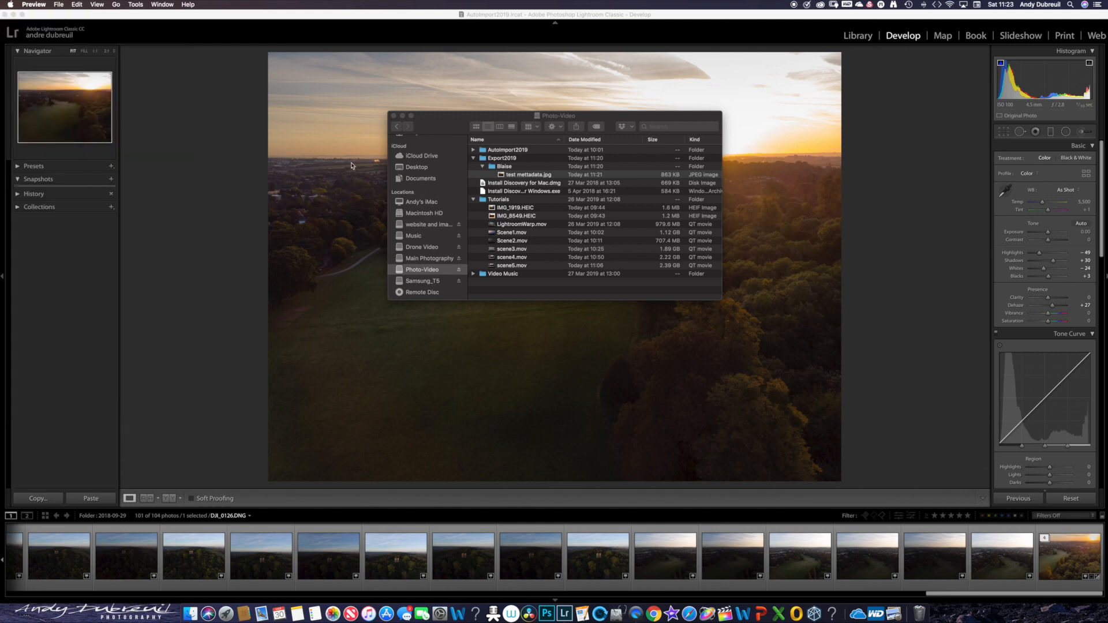
left_click(393, 116)
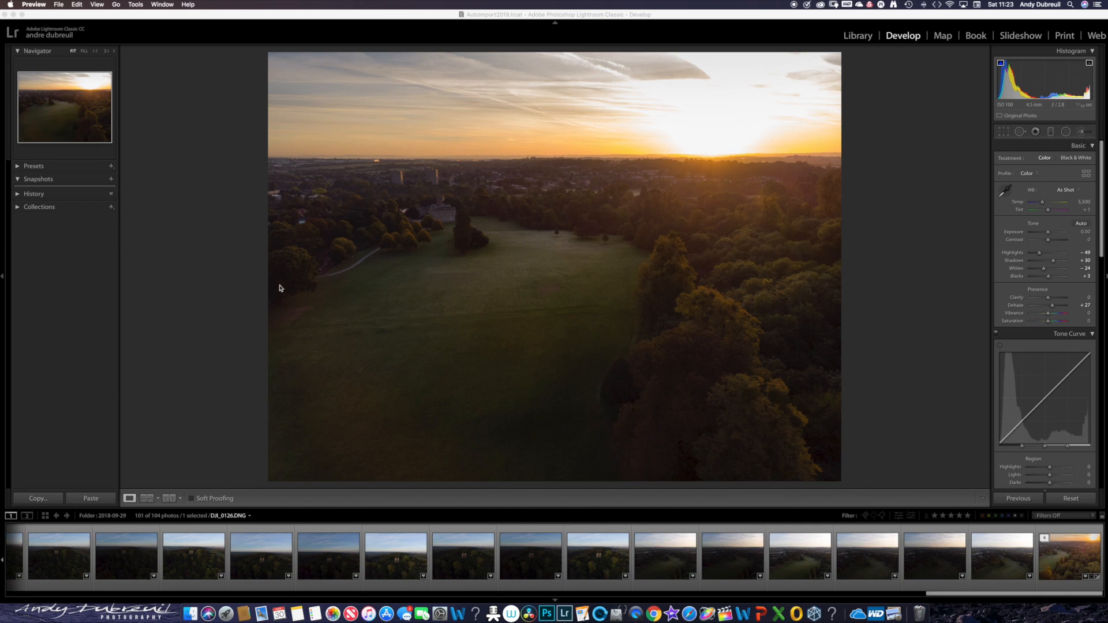
- Switch back to Lightroom's Library module and add the merged sunset photo DJI_0124-HDR.dng to the BlaiseCastle target collection
left_click(859, 36)
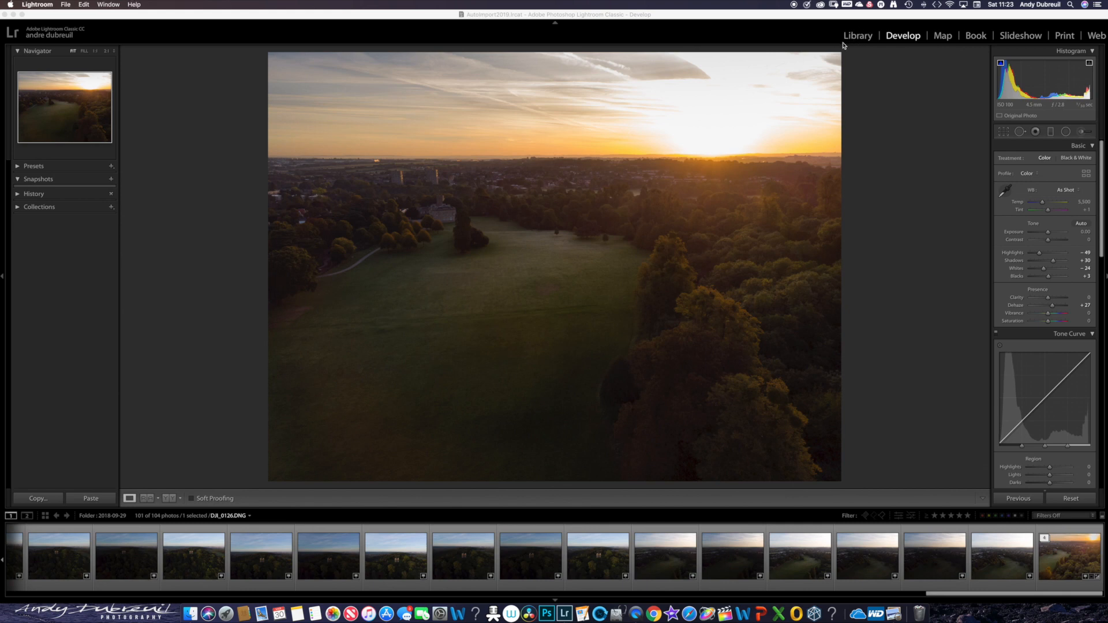
left_click(858, 36)
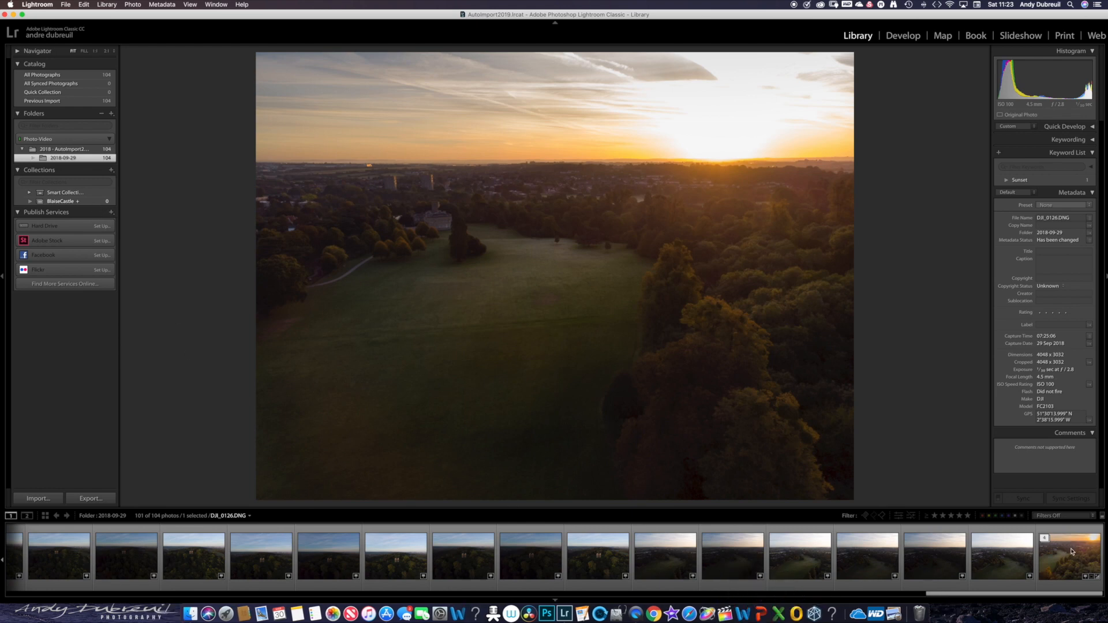
left_click(1091, 548)
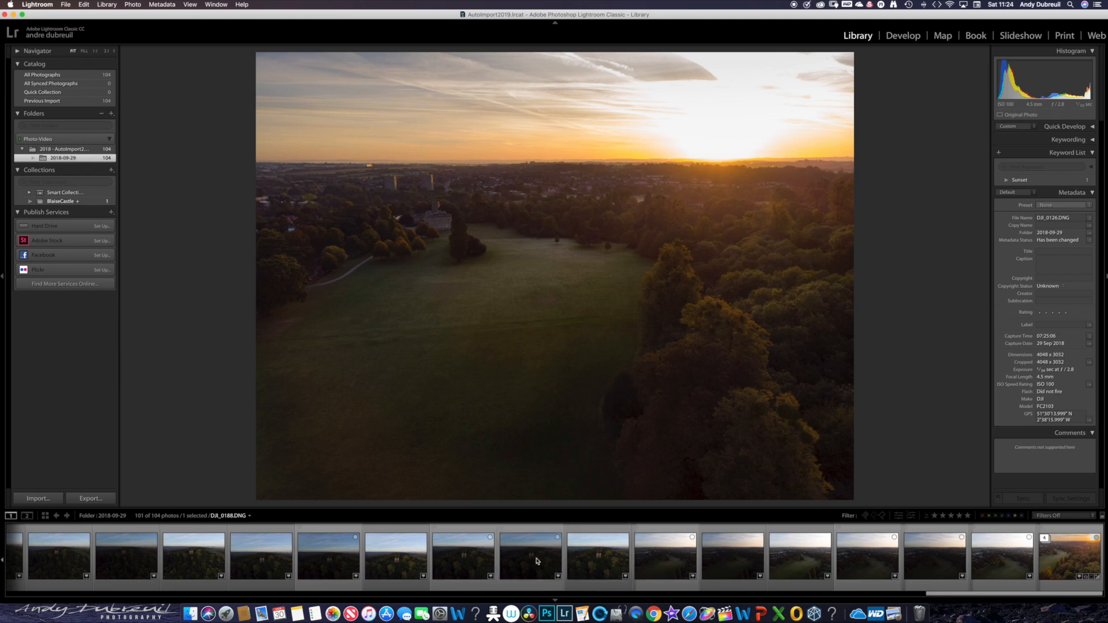
- Find the edited castle tower photo DJI_0115.DNG in the folder and add it to the BlaiseCastle collection
scroll(534, 562, "left", 5)
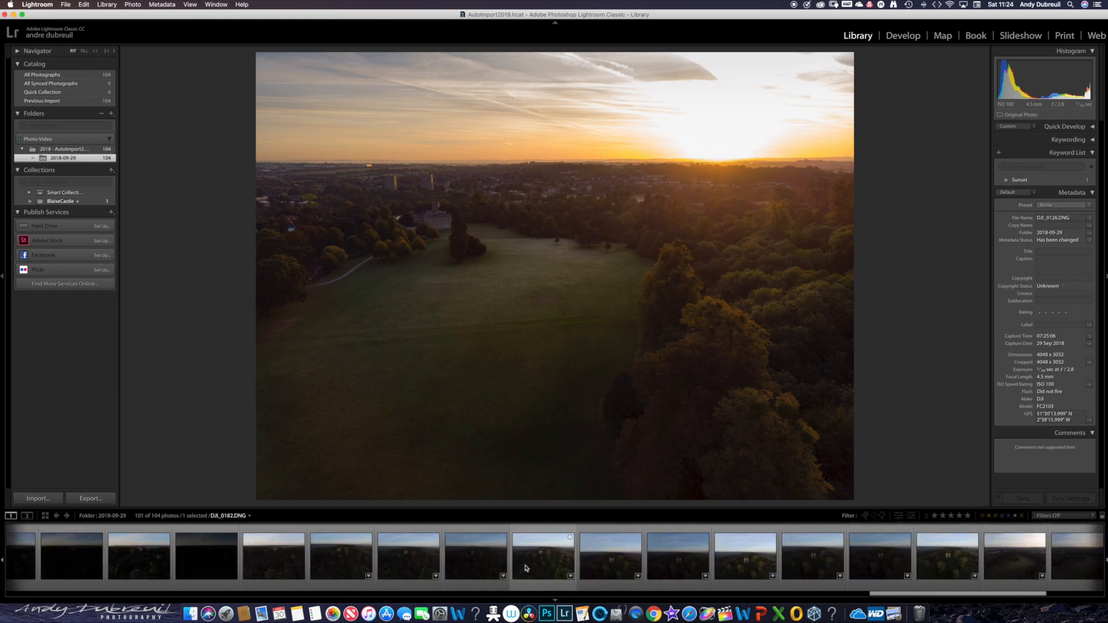
scroll(526, 568, "left", 10)
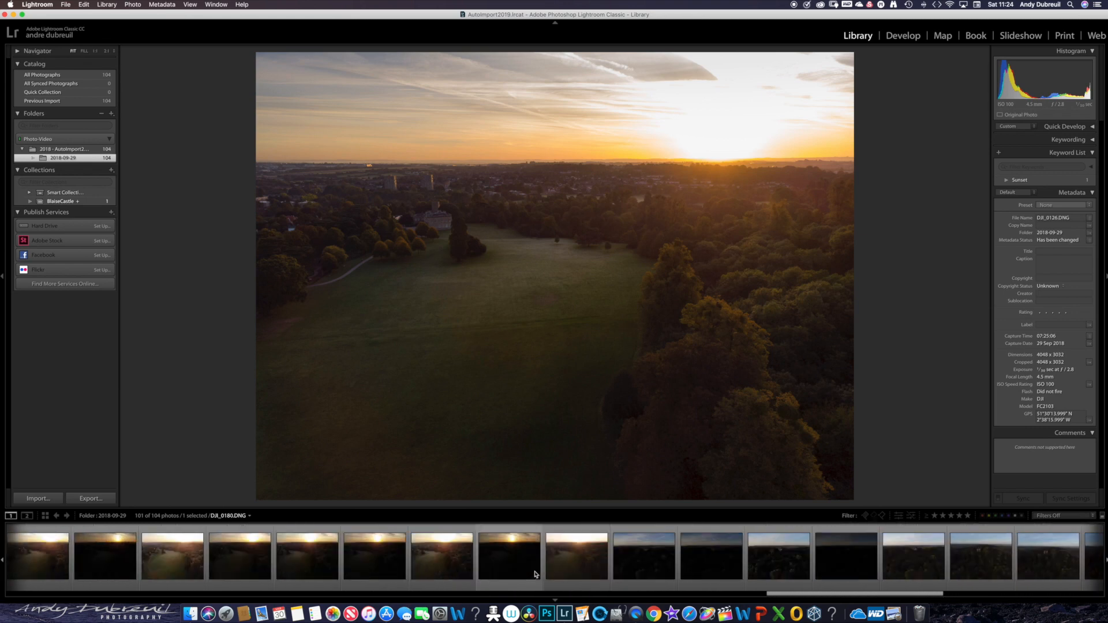
scroll(534, 575, "left", 10)
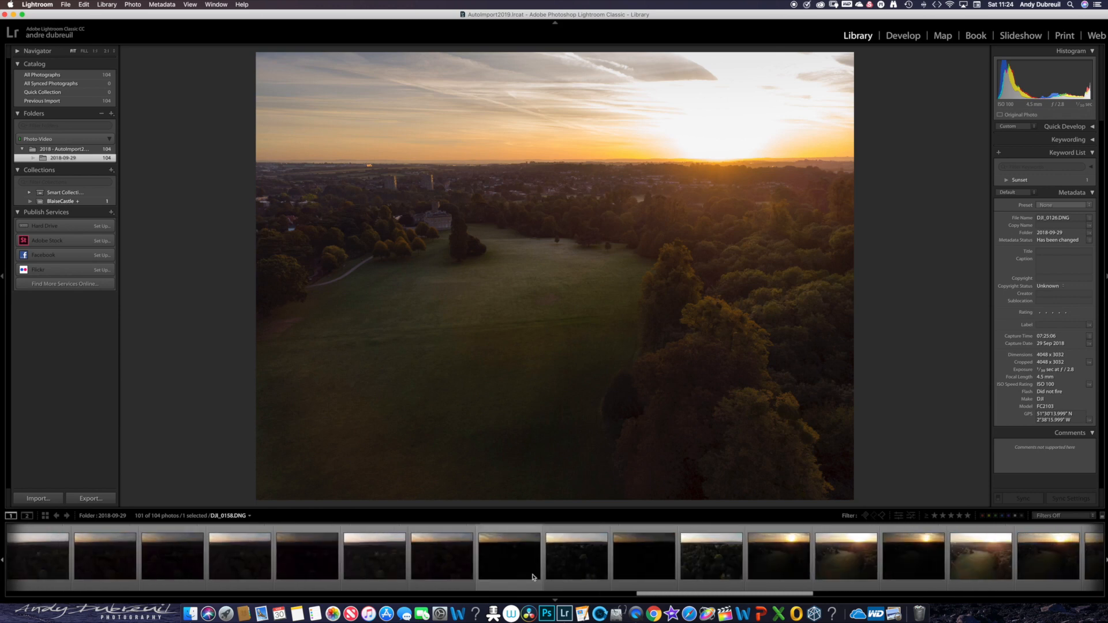
scroll(532, 576, "left", 15)
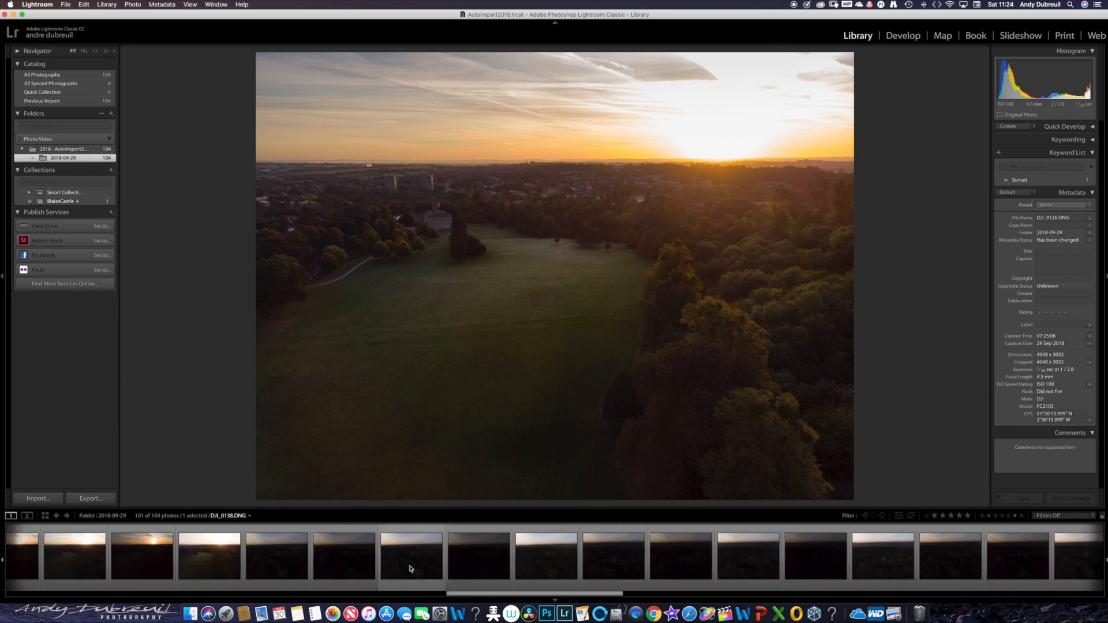
scroll(411, 569, "left", 8)
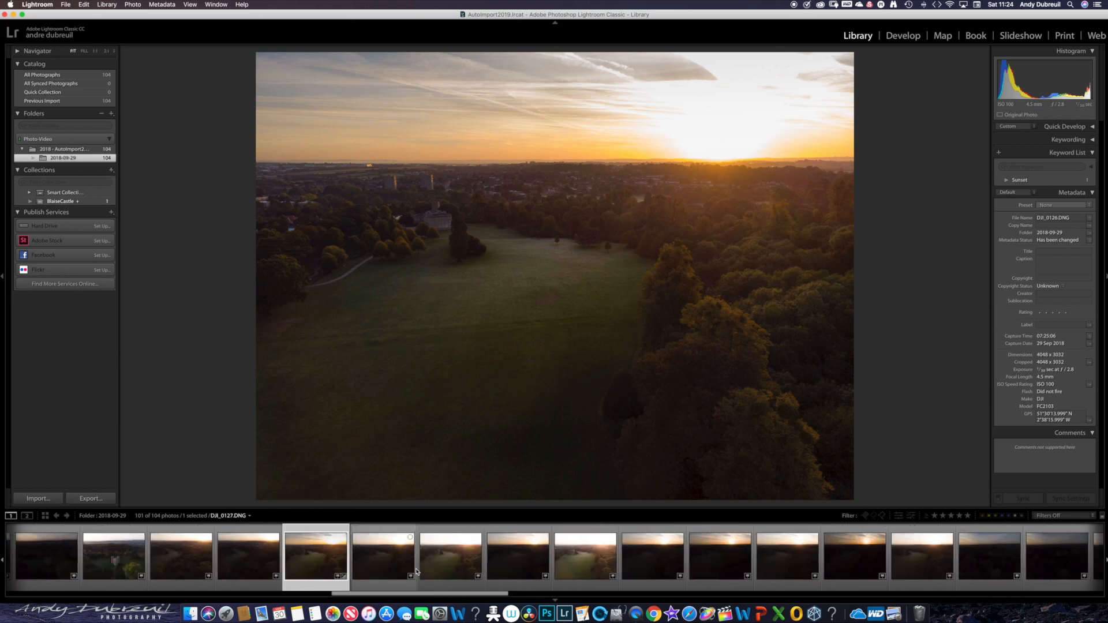
scroll(413, 572, "left", 5)
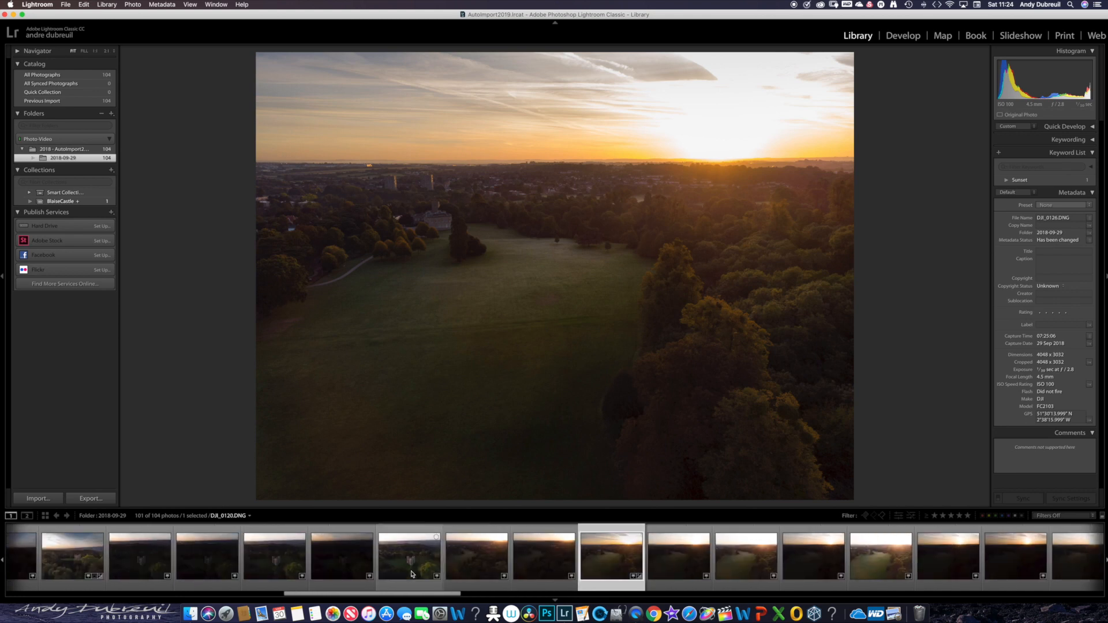
scroll(413, 574, "left", 5)
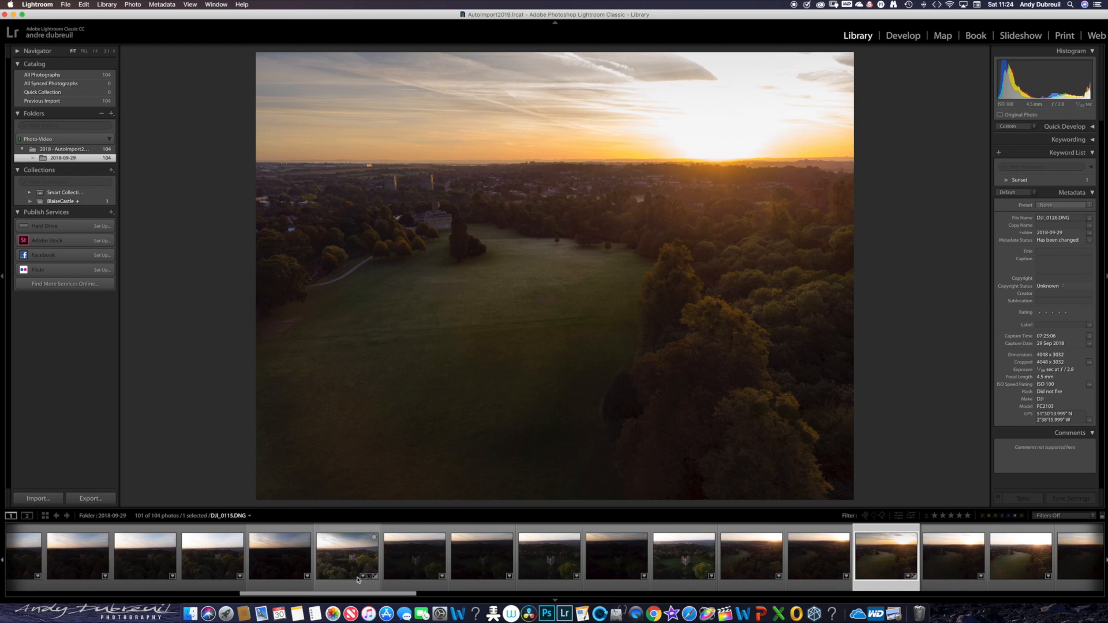
left_click(374, 537)
- Open the BlaiseCastle collection and display the HDR sunset photo in it
left_click(70, 201)
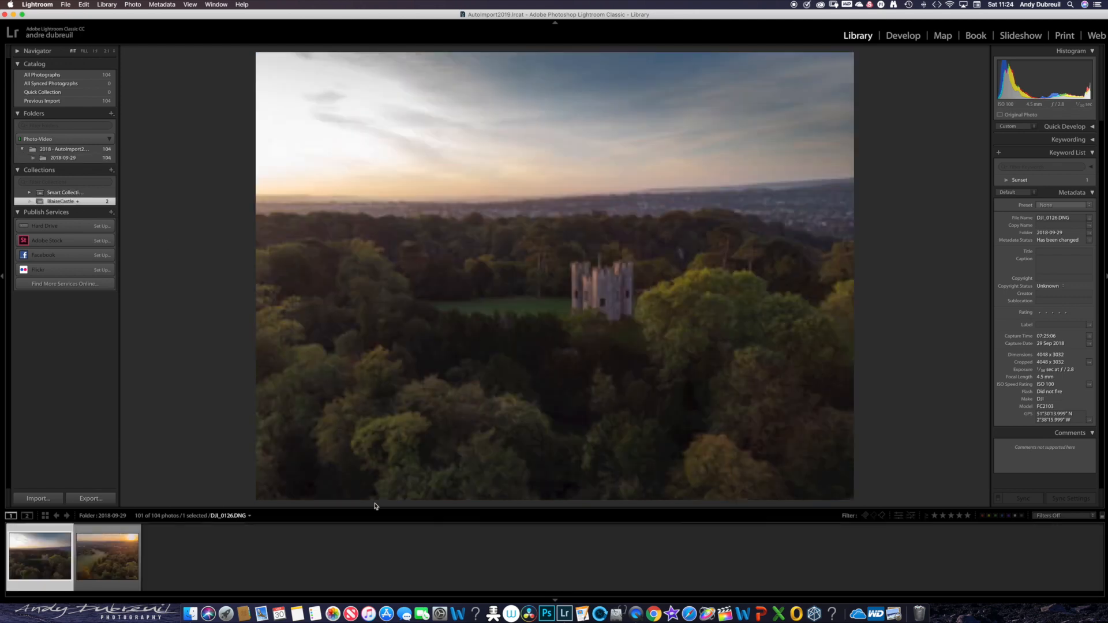
left_click(130, 542)
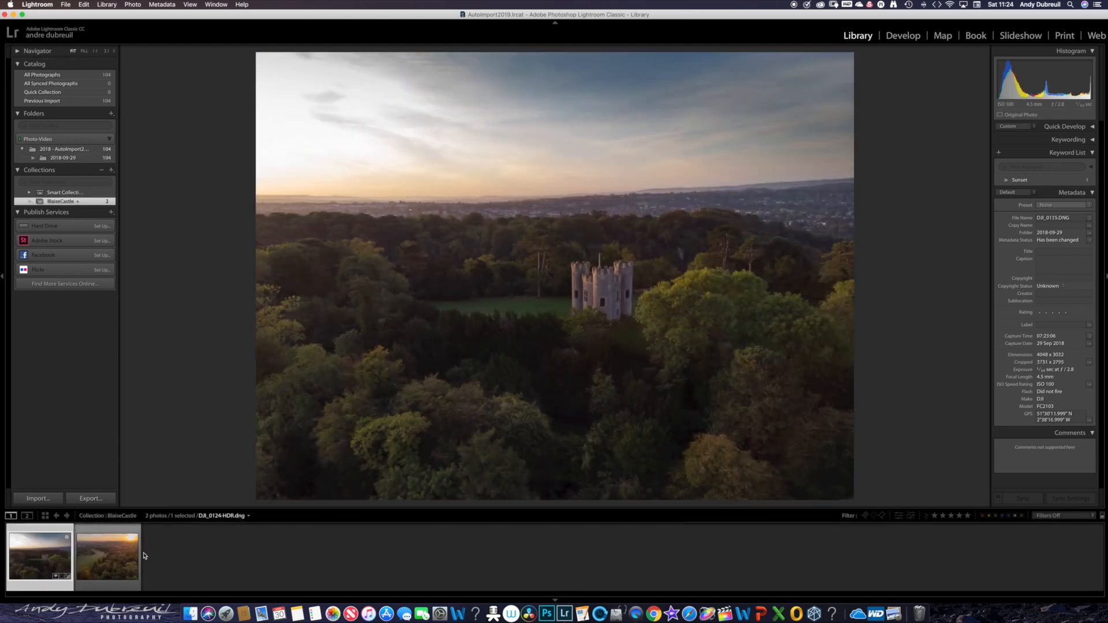
left_click(111, 564)
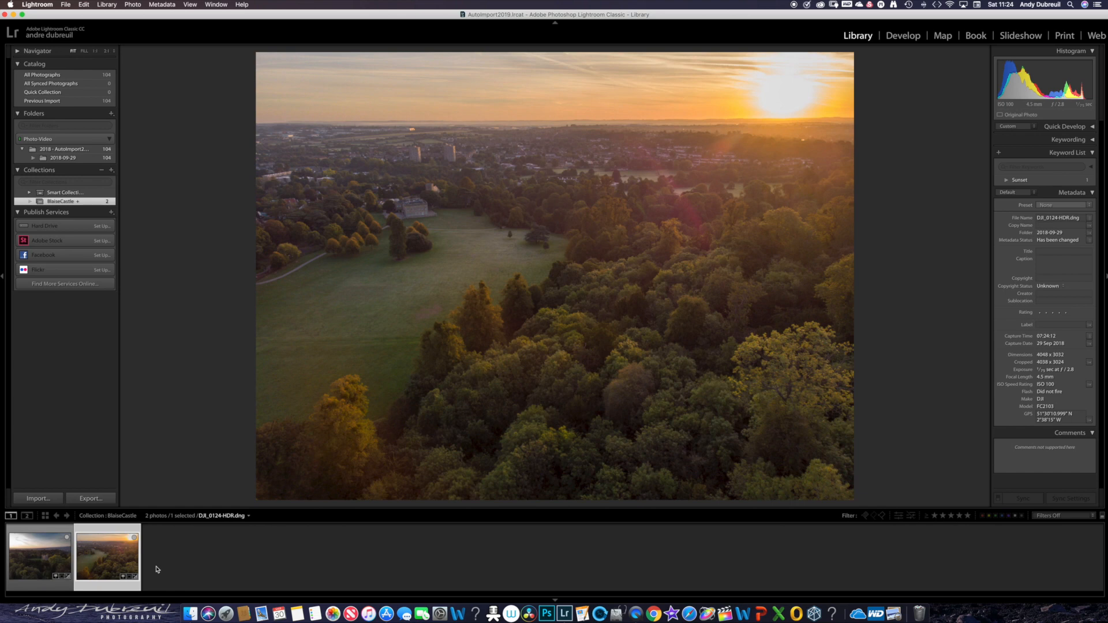